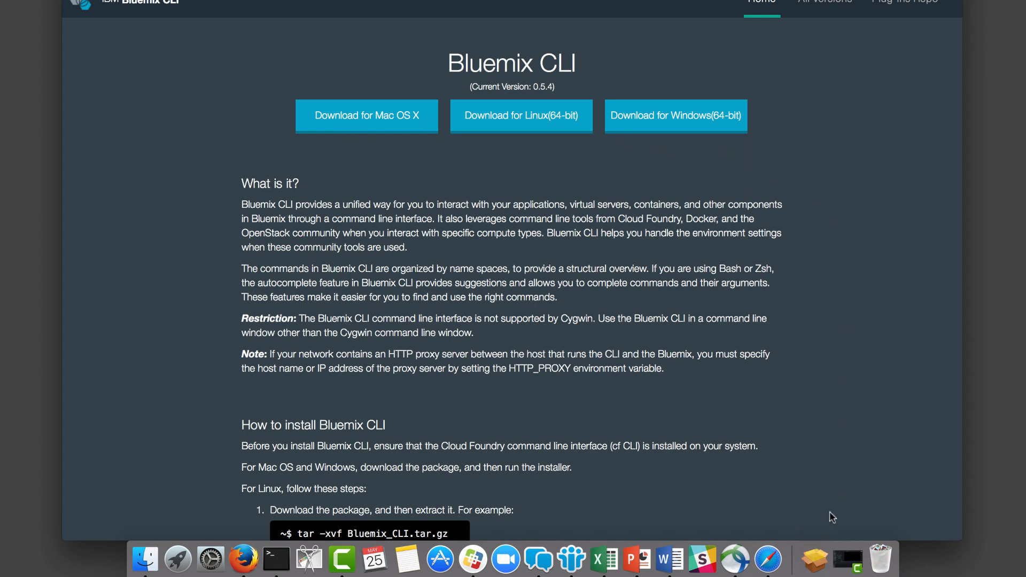
Open the Bluemix_CLI_0.5.4.pkg installer and advance past the introduction and read-me, agreeing to the licence terms.
left_click(814, 561)
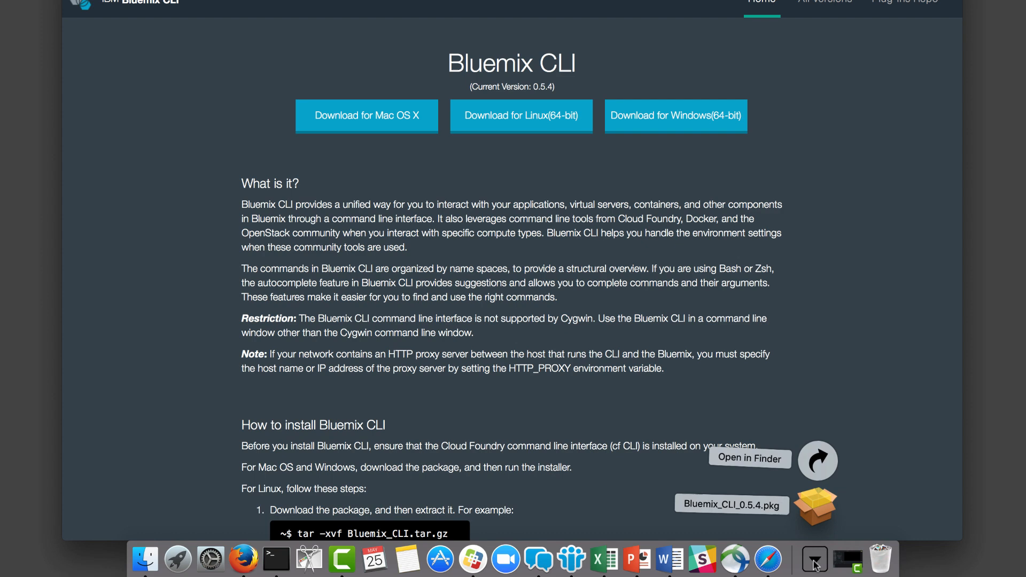
left_click(814, 505)
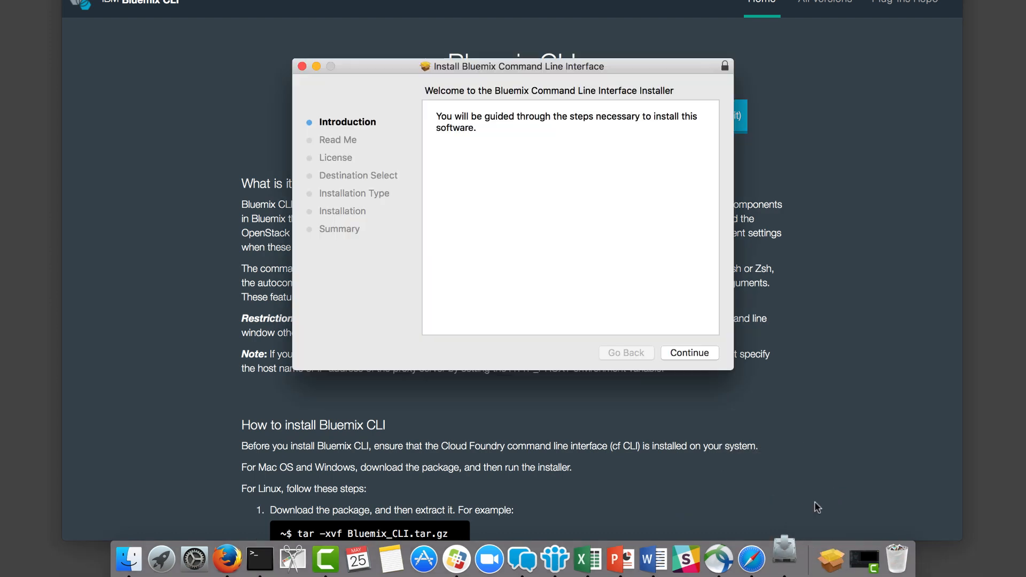
left_click(703, 352)
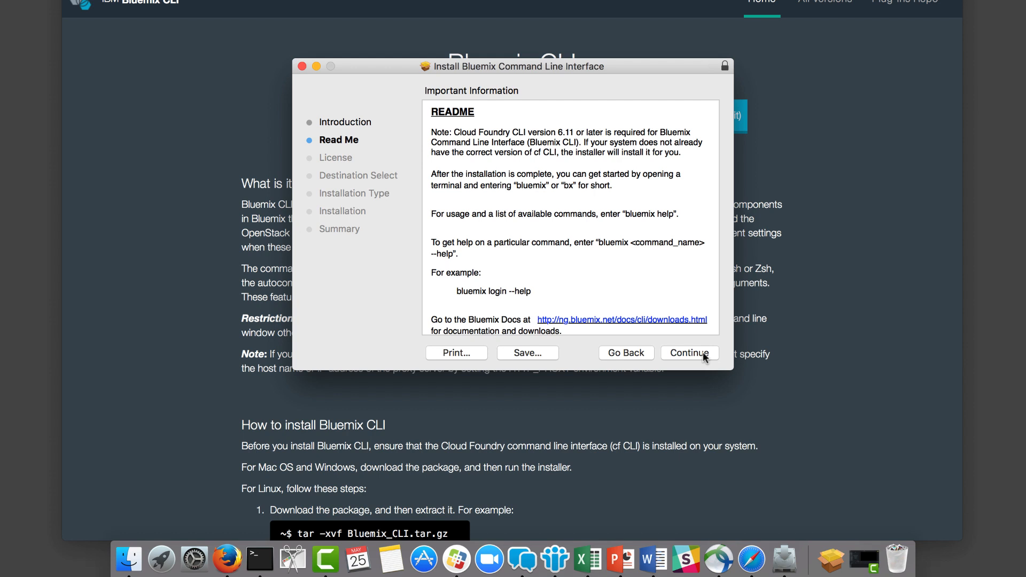
left_click(703, 352)
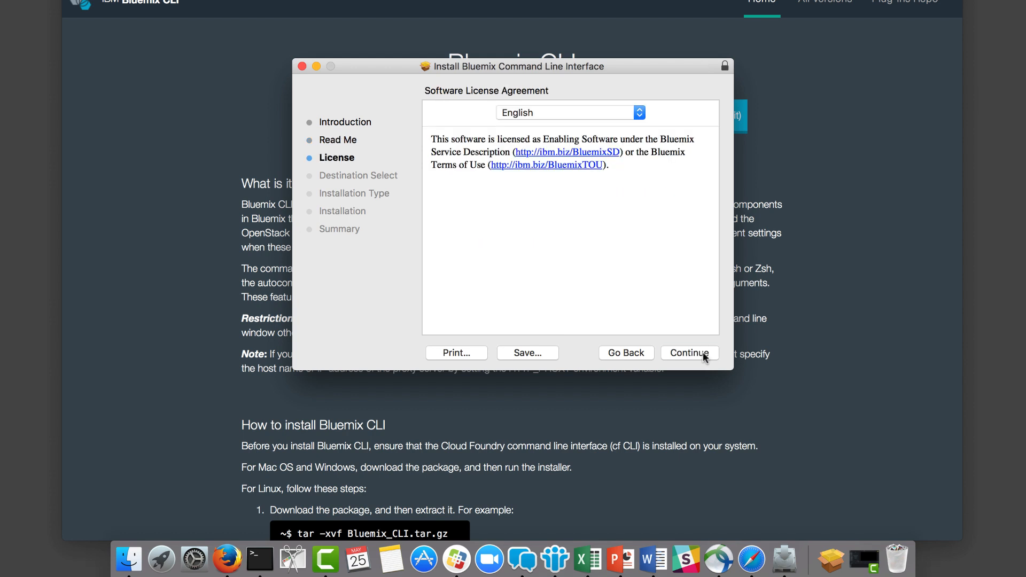
left_click(703, 352)
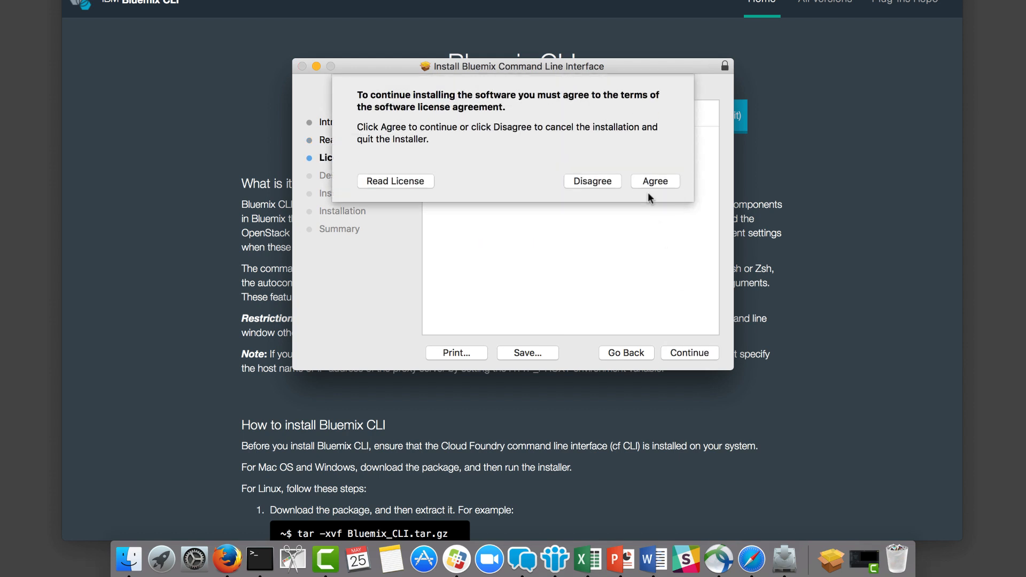
left_click(653, 182)
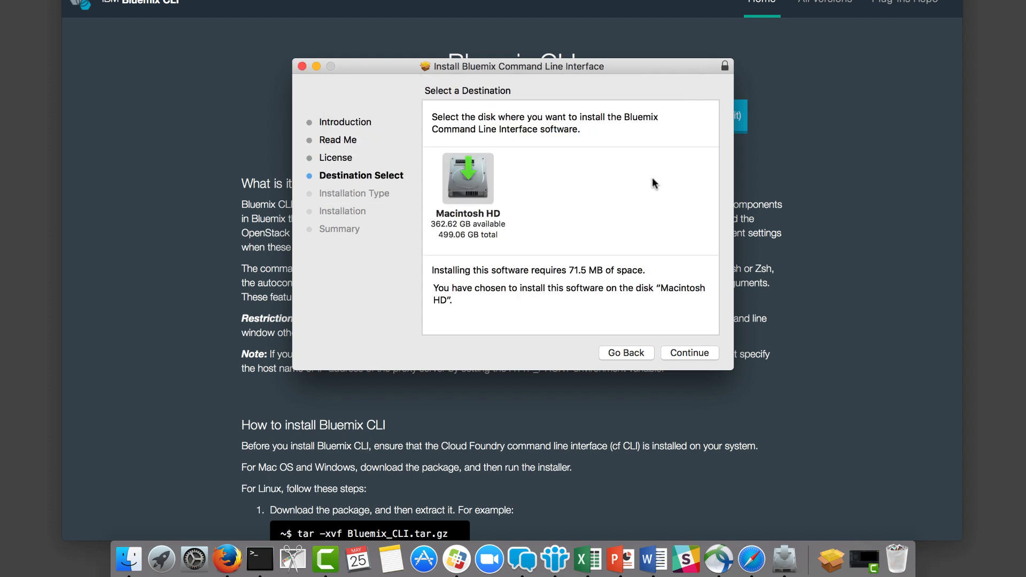
Choose Macintosh HD as the install destination and continue past the installation type.
left_click(459, 178)
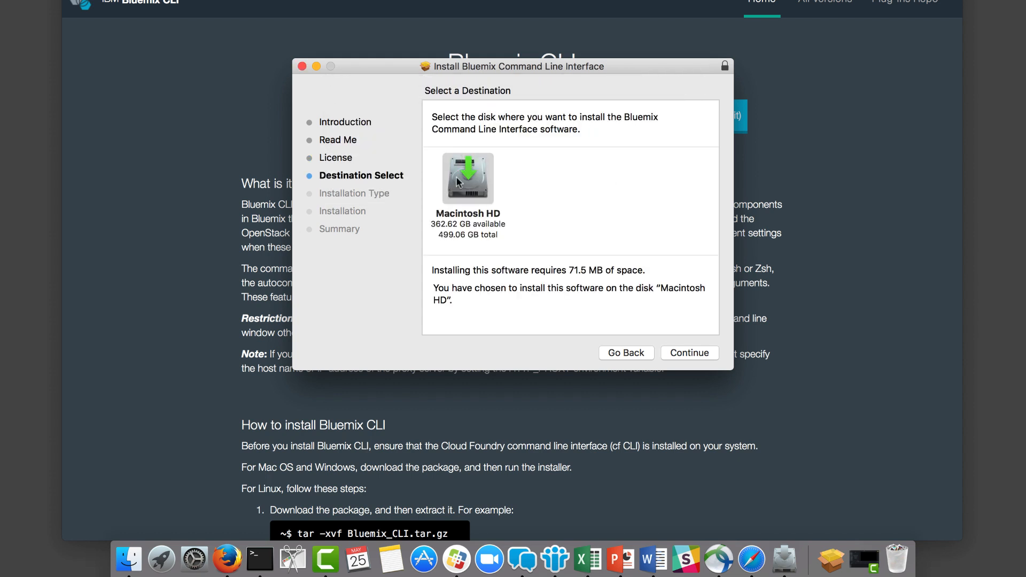
left_click(691, 357)
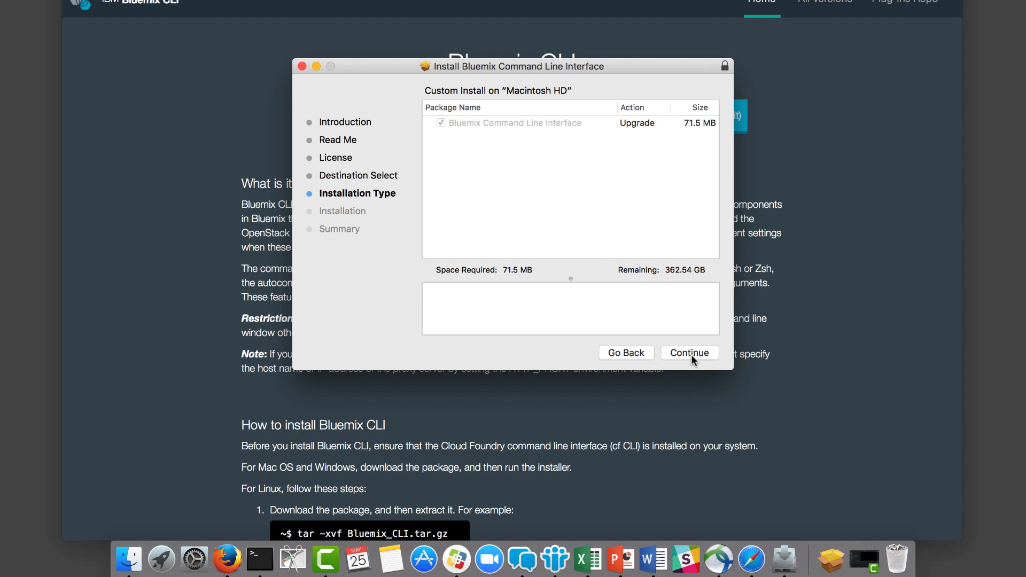
left_click(689, 352)
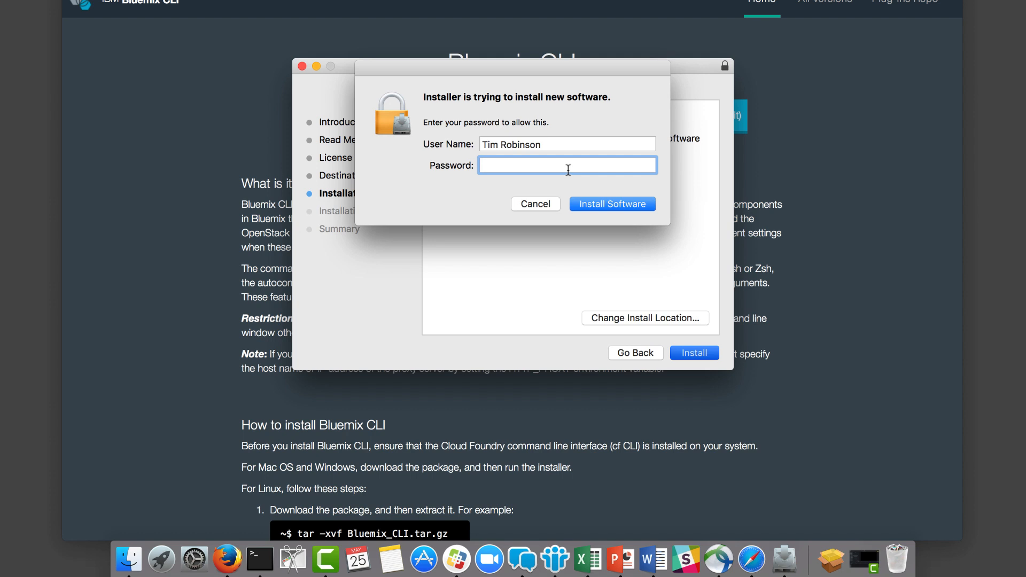
Enter the account password to authorise installing the Bluemix CLI software.
type("••••••••")
left_click(619, 213)
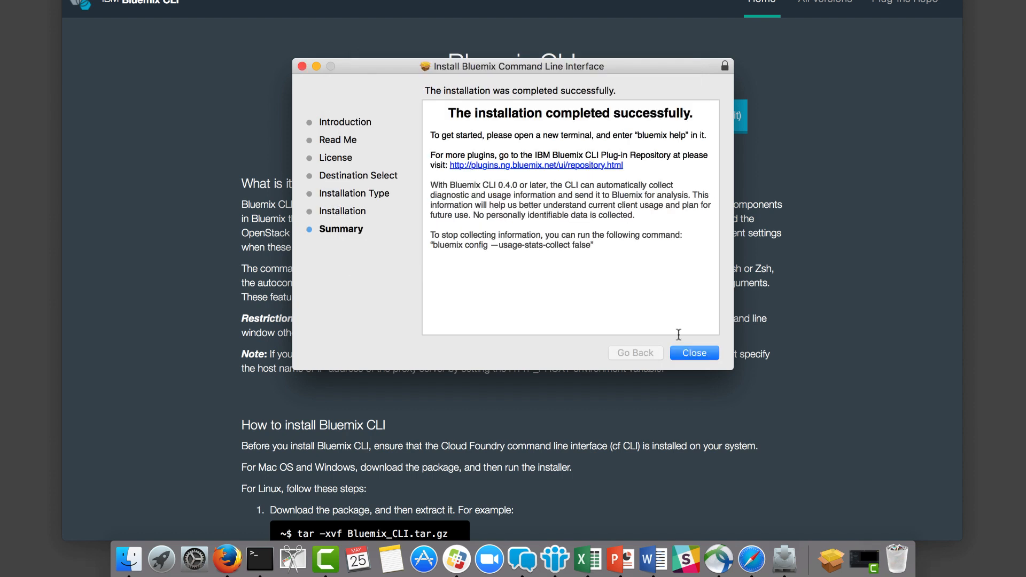
Close the finished installer and move the installer package to the Trash.
left_click(694, 355)
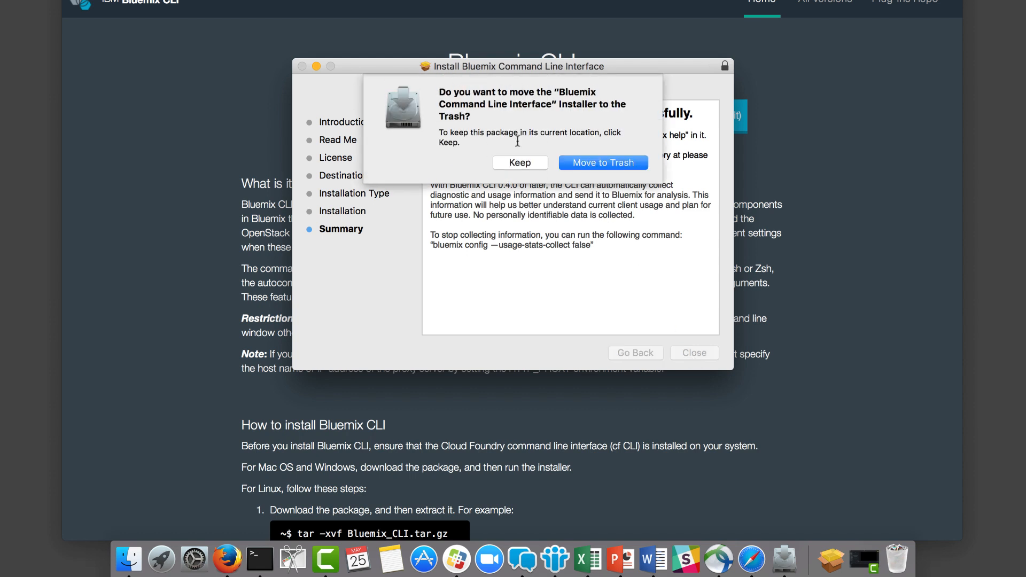
left_click(583, 160)
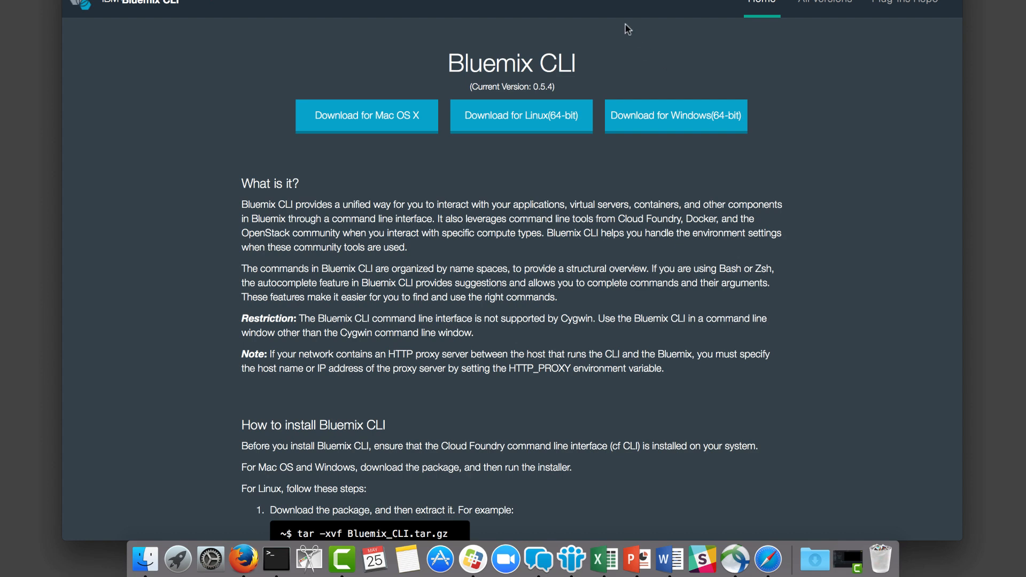
Navigate the browser to atom.io and download Atom for Mac.
key("super+l")
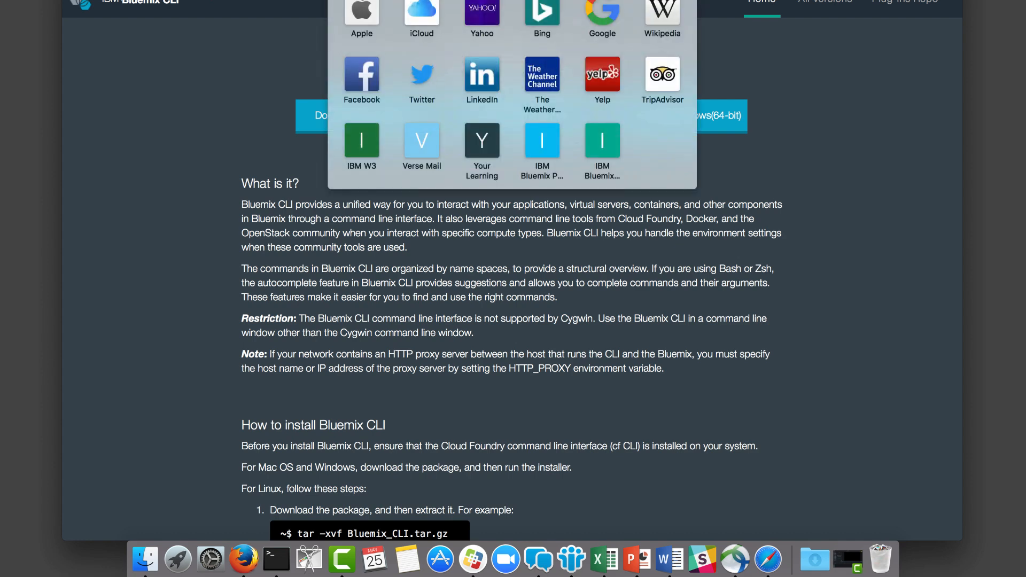
type("at")
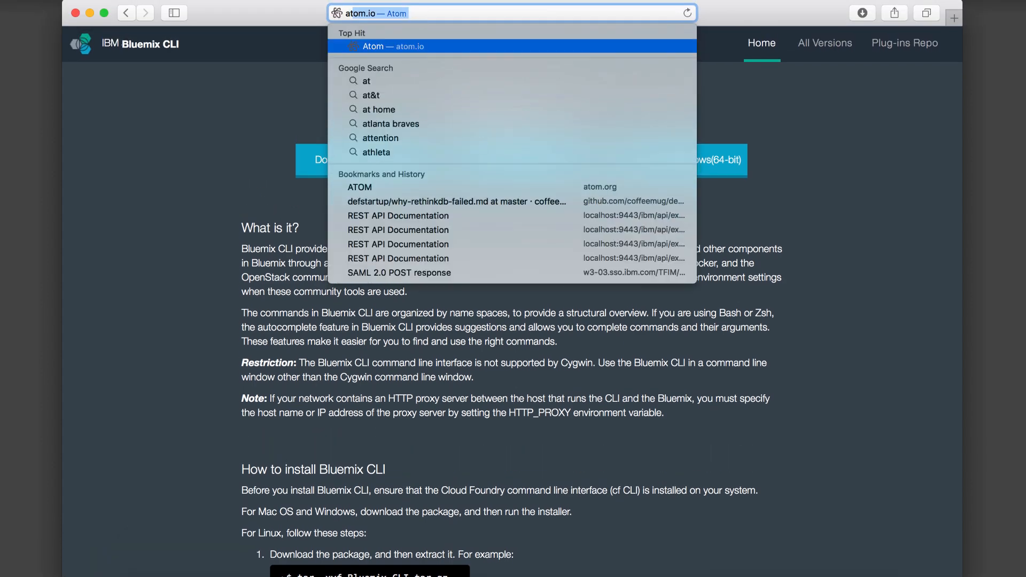
type("om.io")
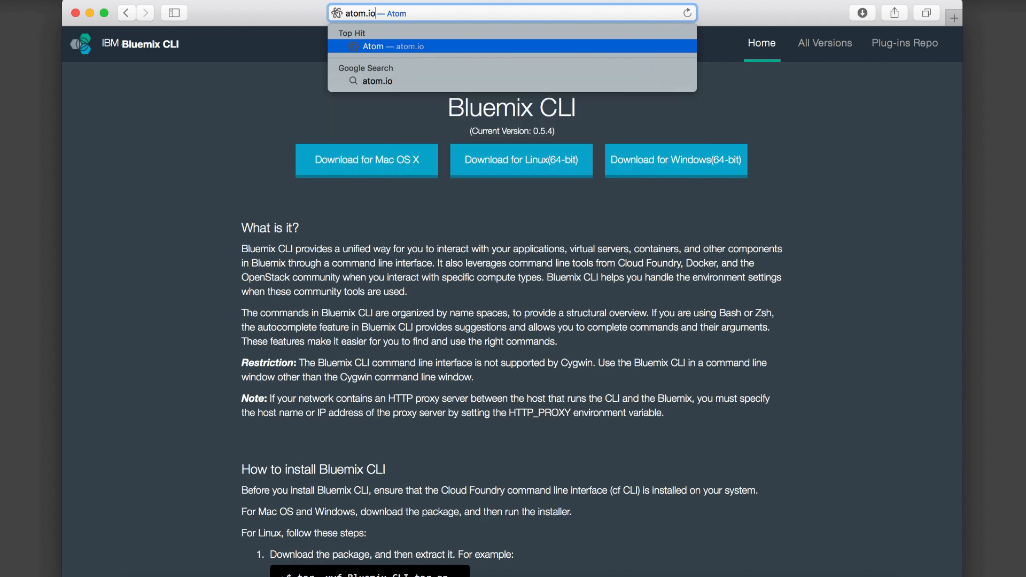
key("Return")
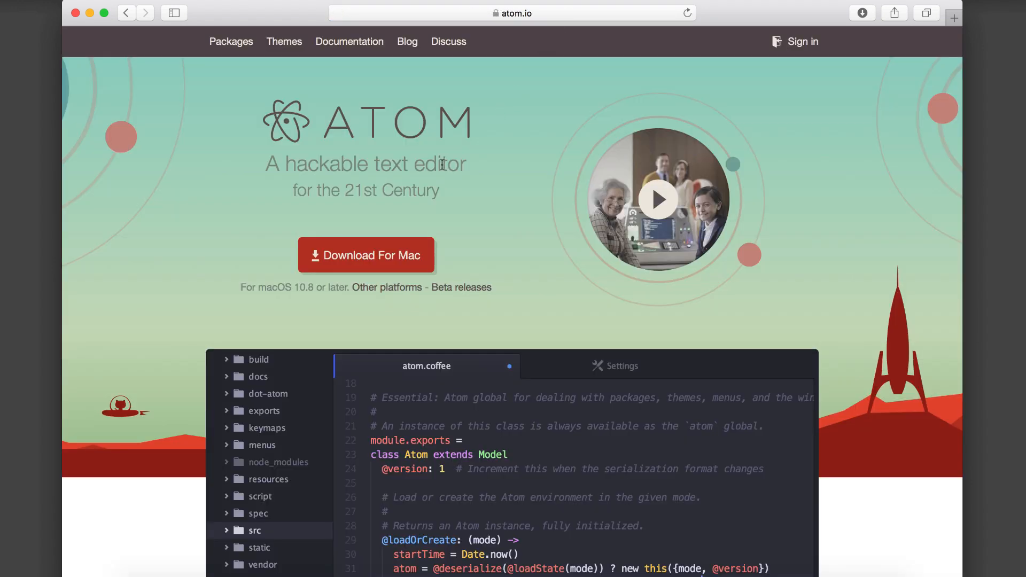
left_click(381, 255)
Open a new browser tab and search Google for google chrome install.
left_click(955, 18)
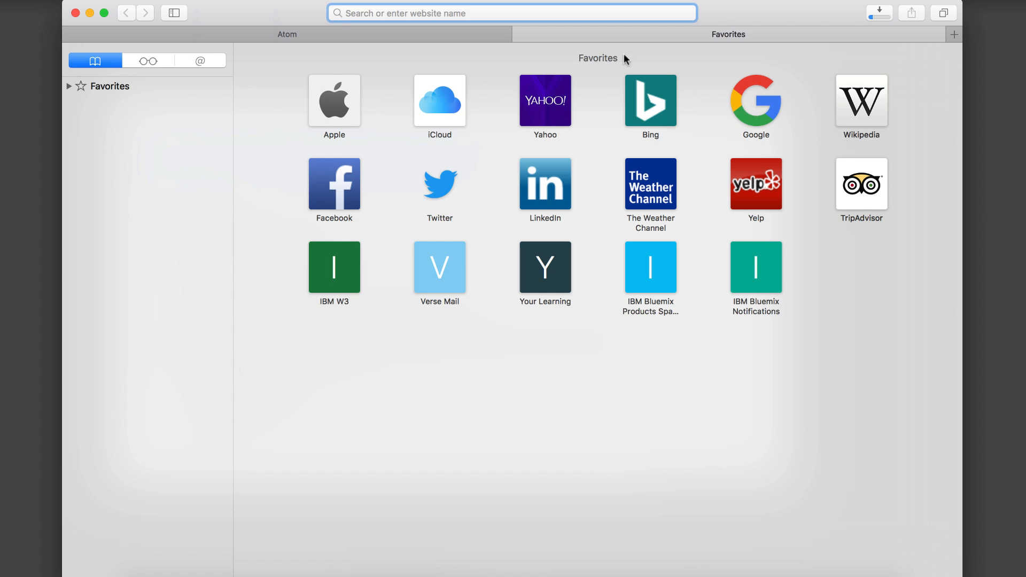
type("g")
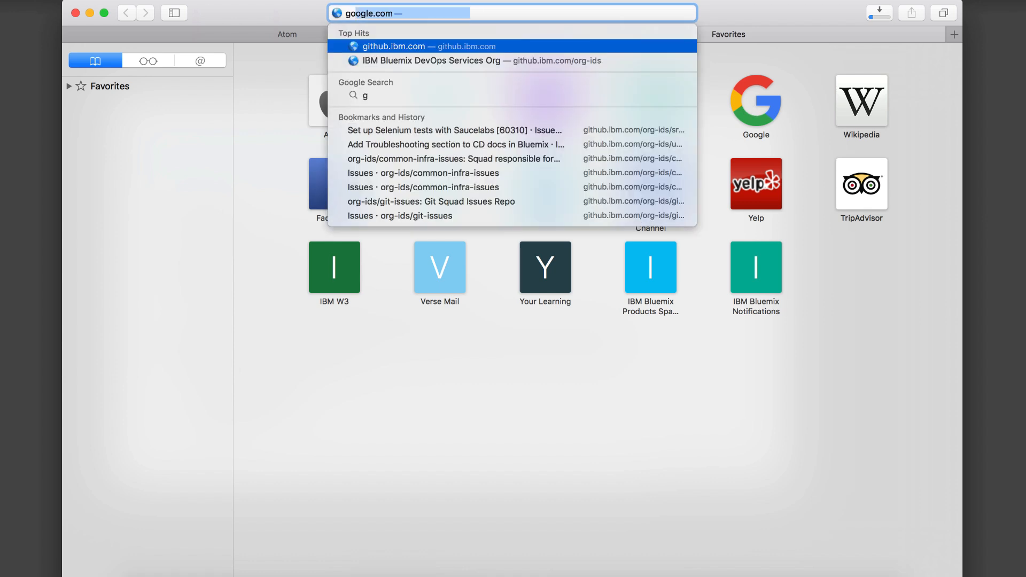
type("oogle ch")
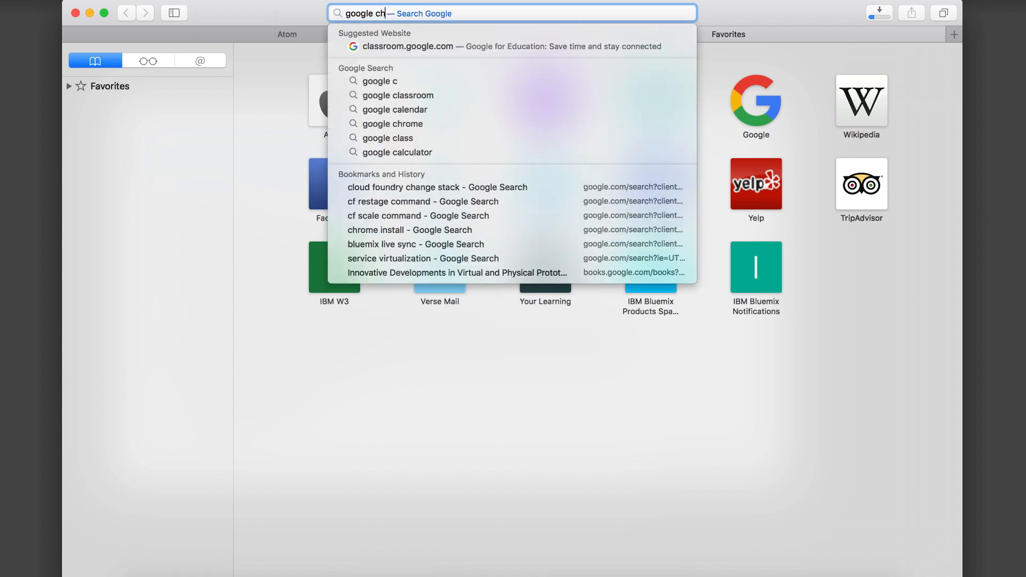
type("rome install")
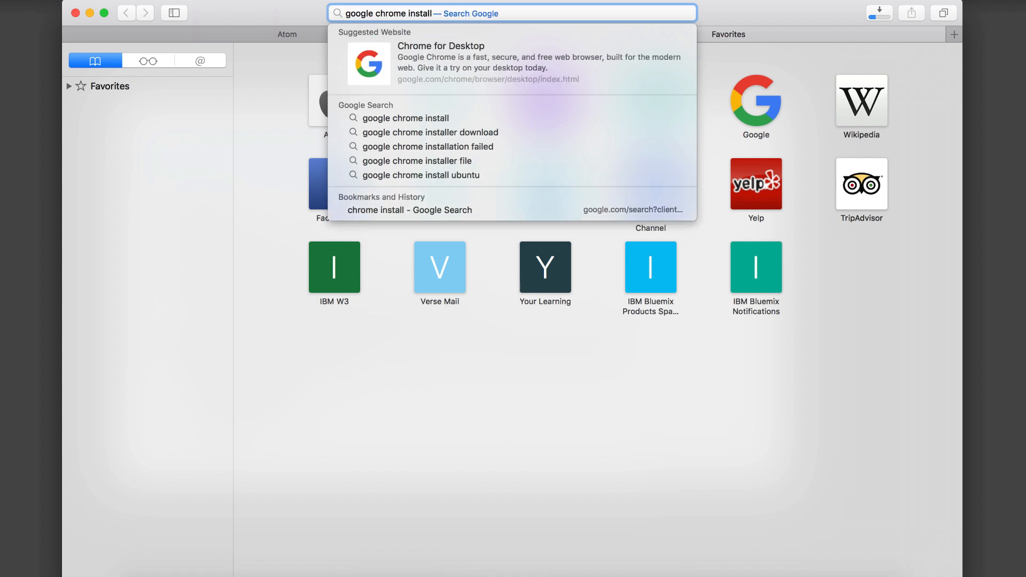
left_click(432, 118)
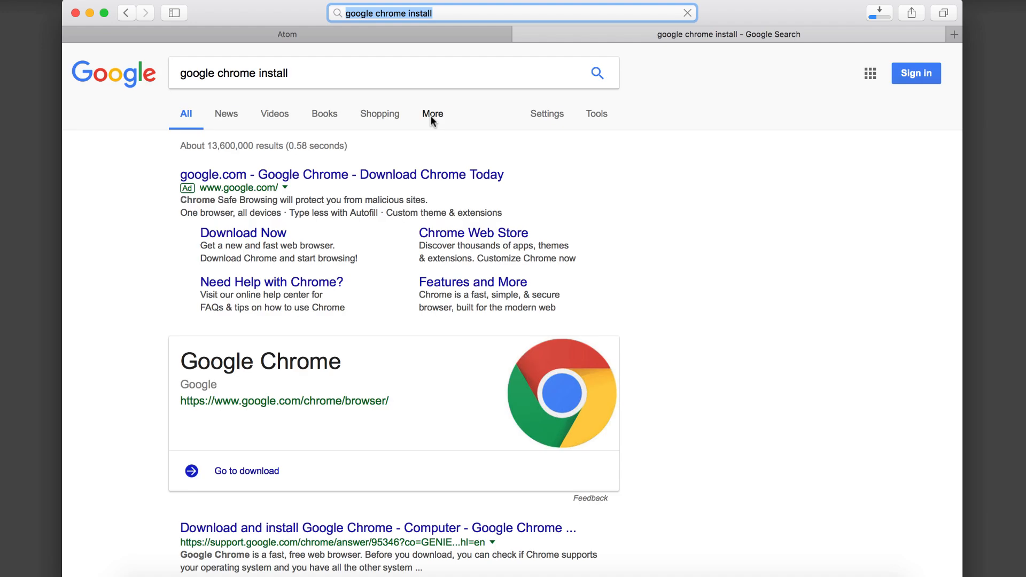
Go to Chrome's download page and accept the terms of service to download Chrome for Mac.
left_click(259, 473)
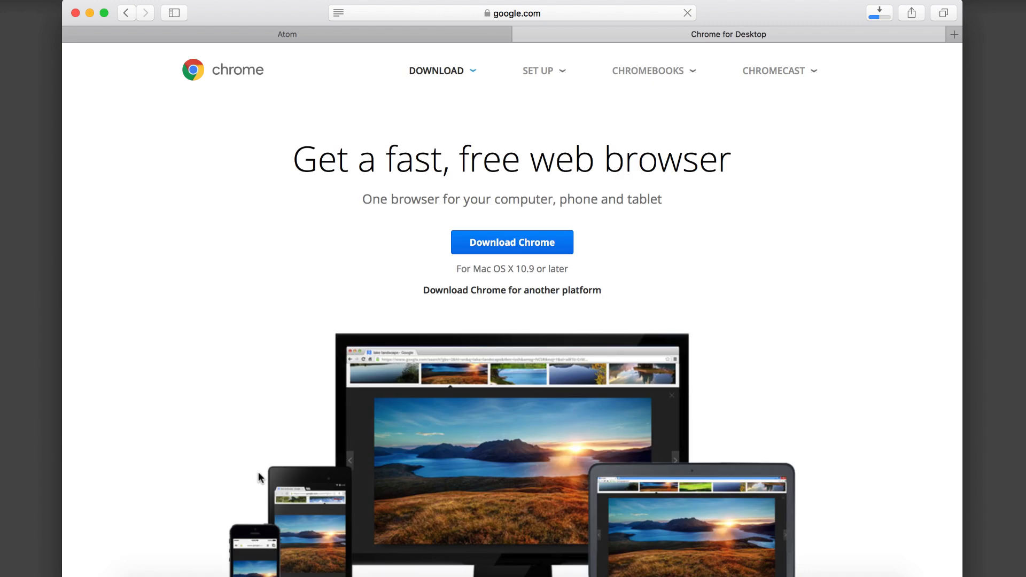
left_click(514, 244)
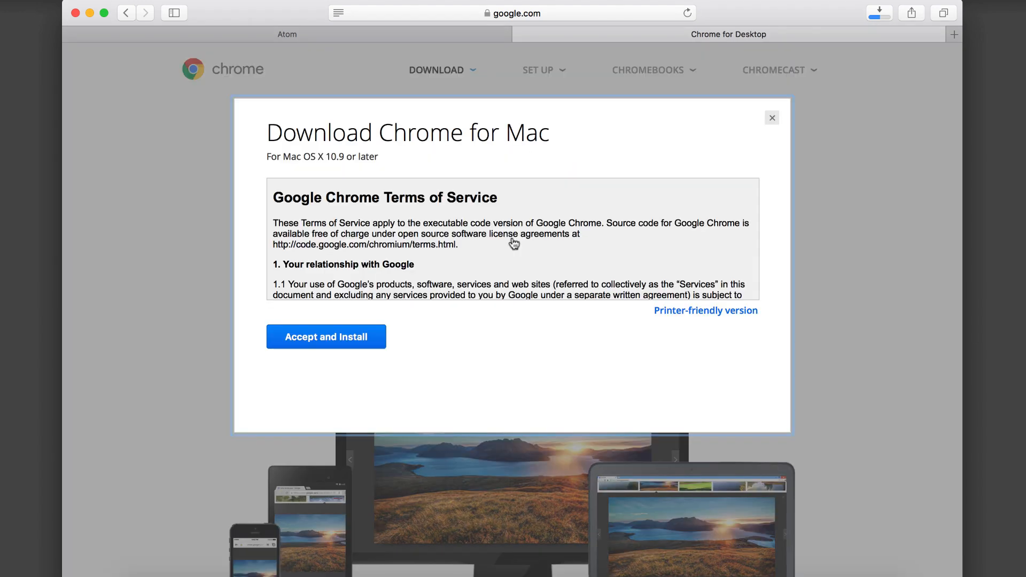
left_click(339, 340)
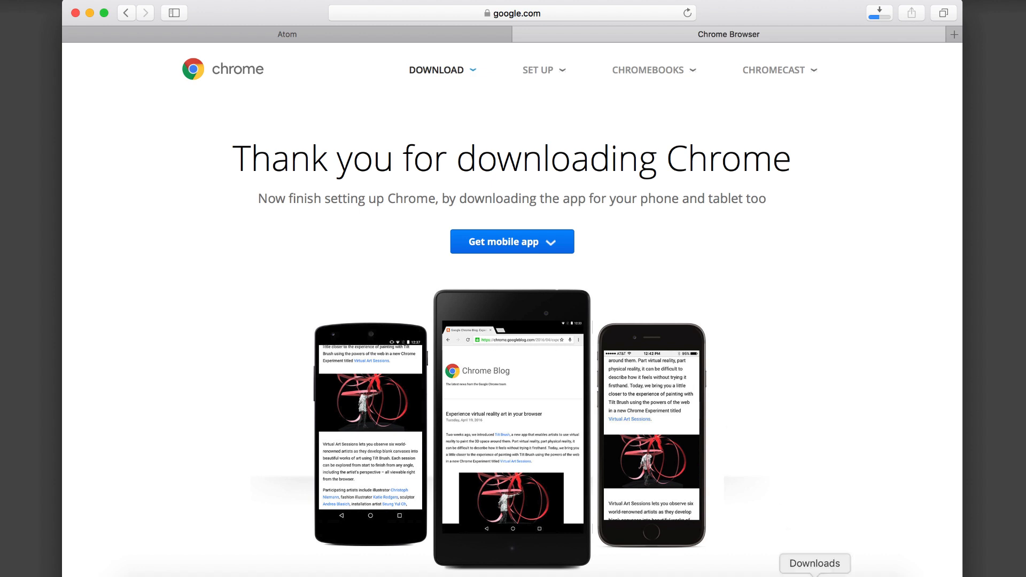
Open the Downloads folder in Finder from the downloads stack.
left_click(814, 576)
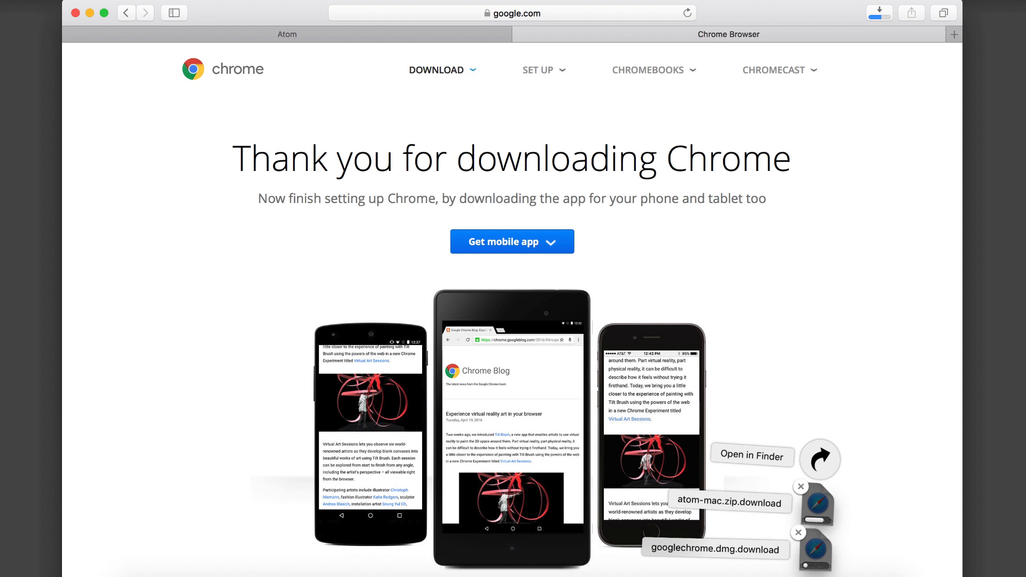
left_click(815, 576)
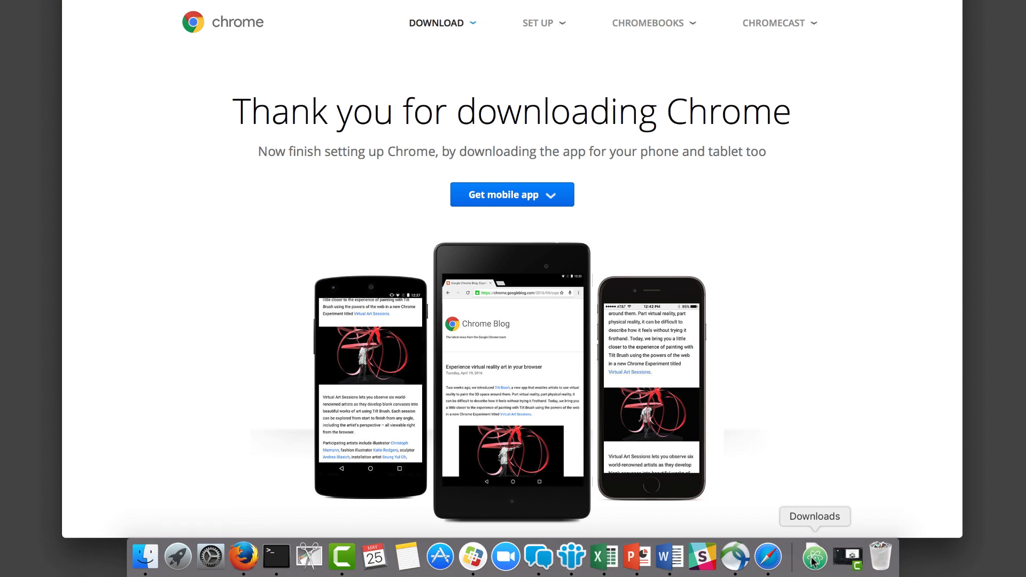
left_click(811, 562)
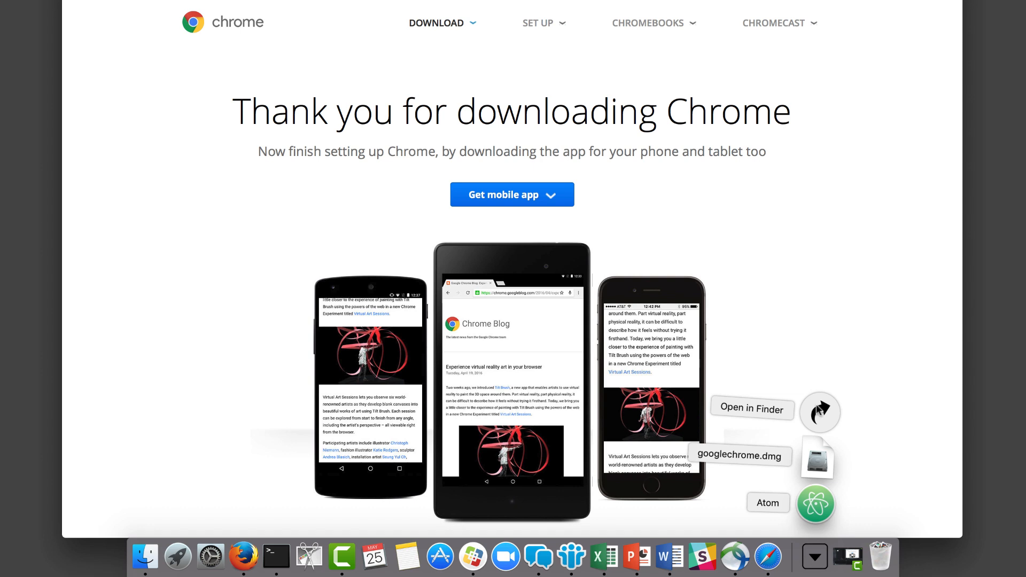
left_click(816, 406)
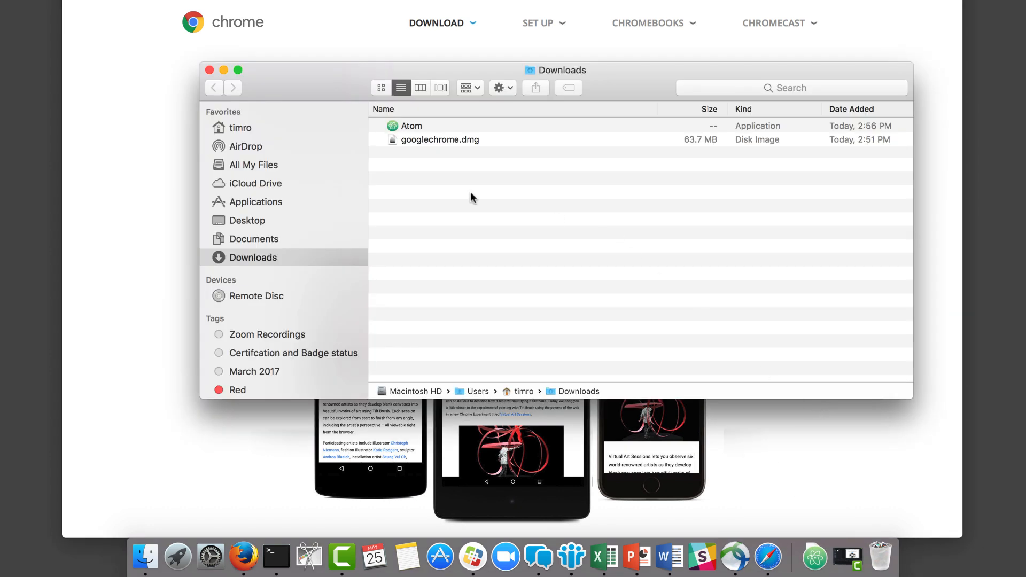
Move the downloaded Atom application into the Applications folder.
left_click(393, 125)
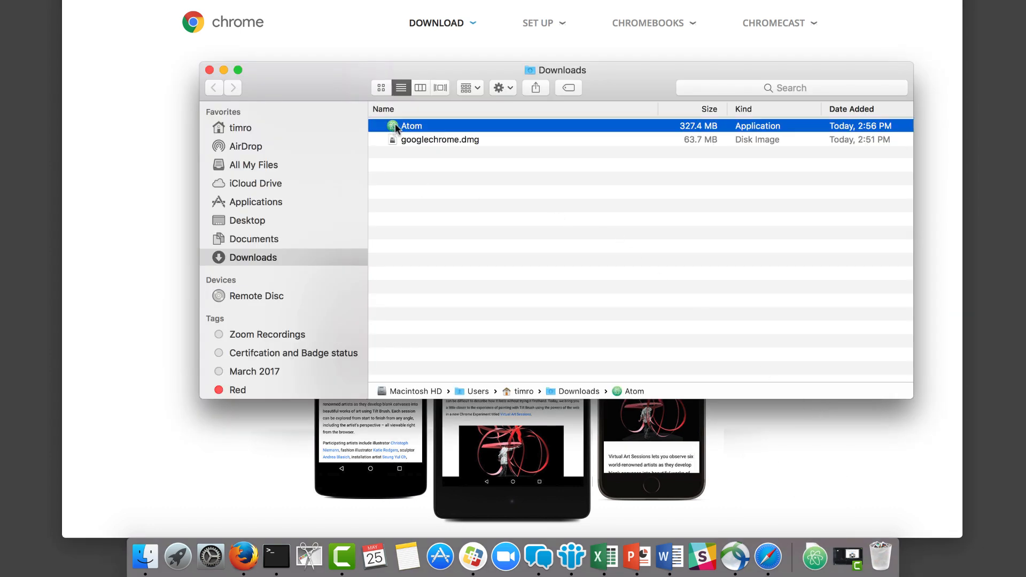
left_click_drag(392, 126, 262, 198)
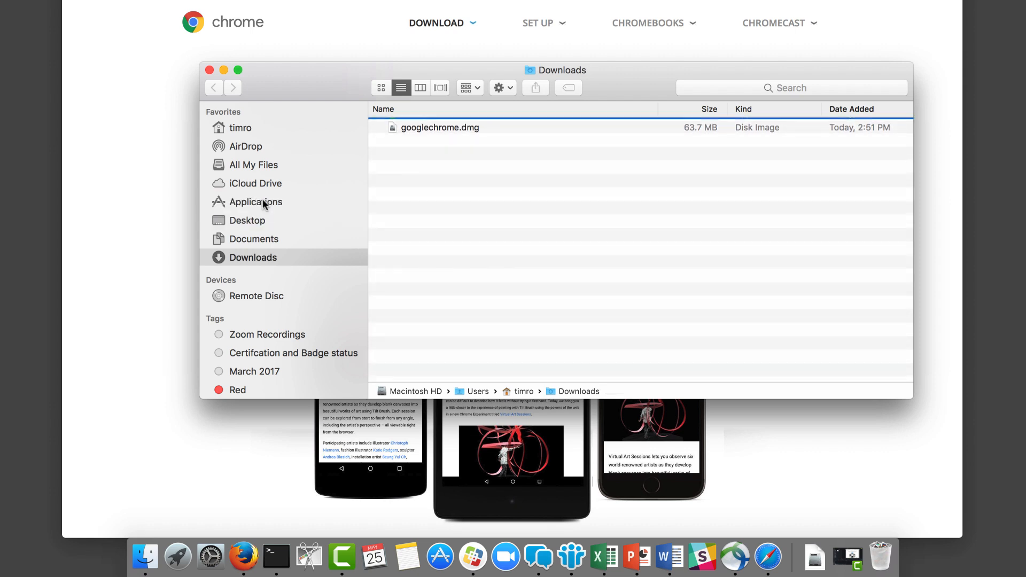
Open googlechrome.dmg and drag Google Chrome into the Applications folder.
left_click(440, 126)
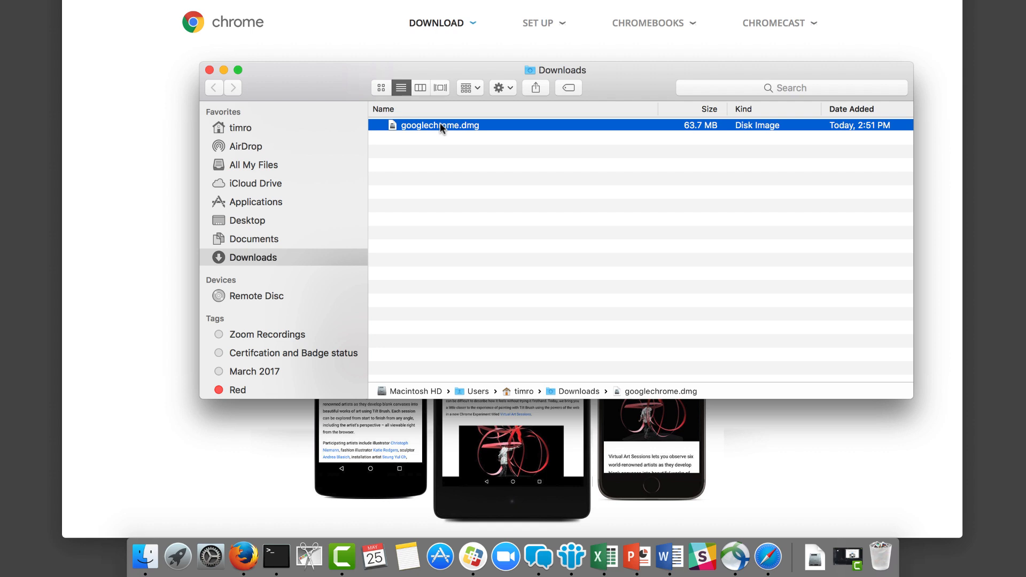
double_click(441, 127)
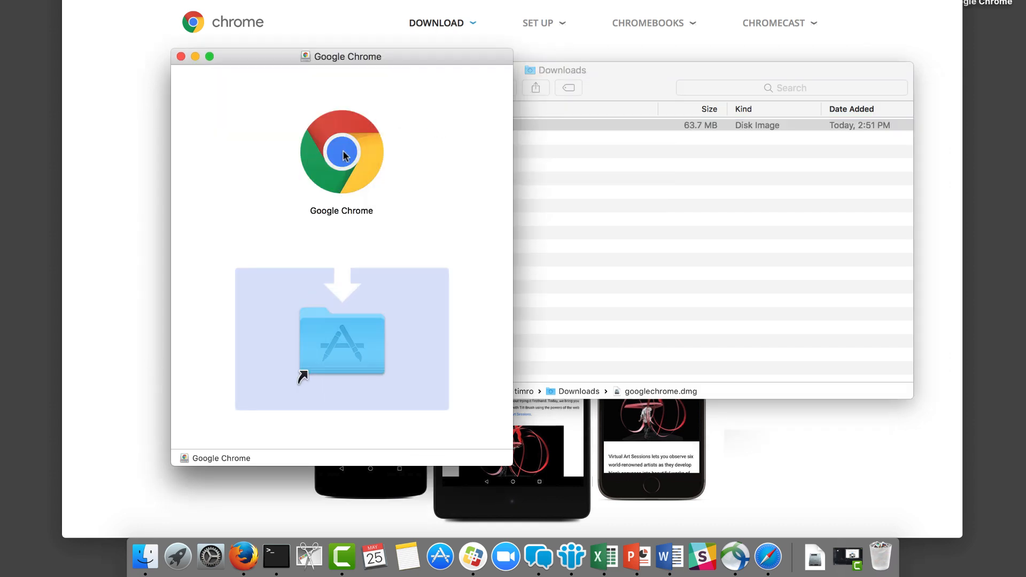
left_click_drag(342, 156, 348, 336)
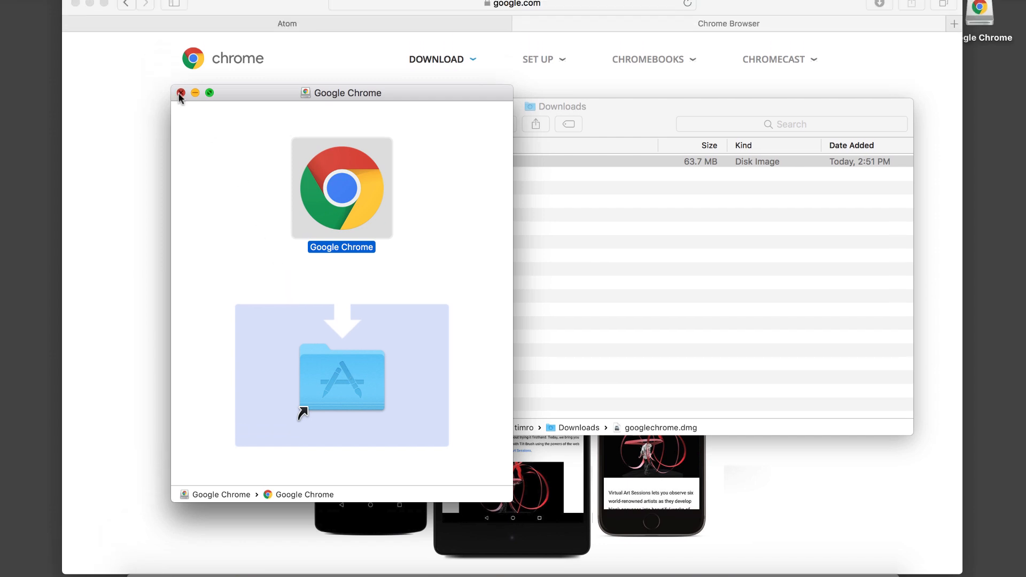
Close the Google Chrome installer and Downloads windows, then eject the Google Chrome disk image.
left_click(180, 93)
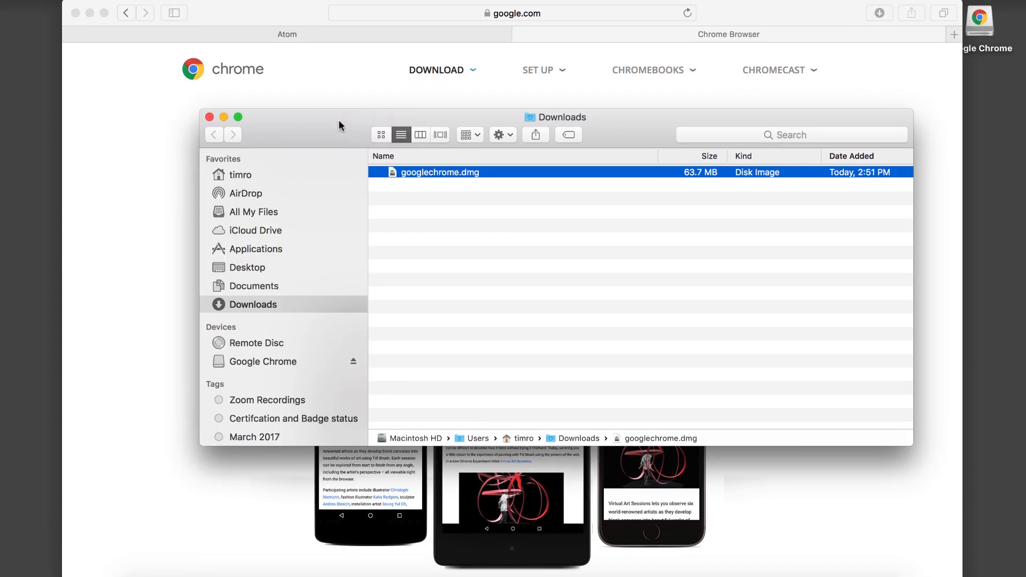
left_click(209, 117)
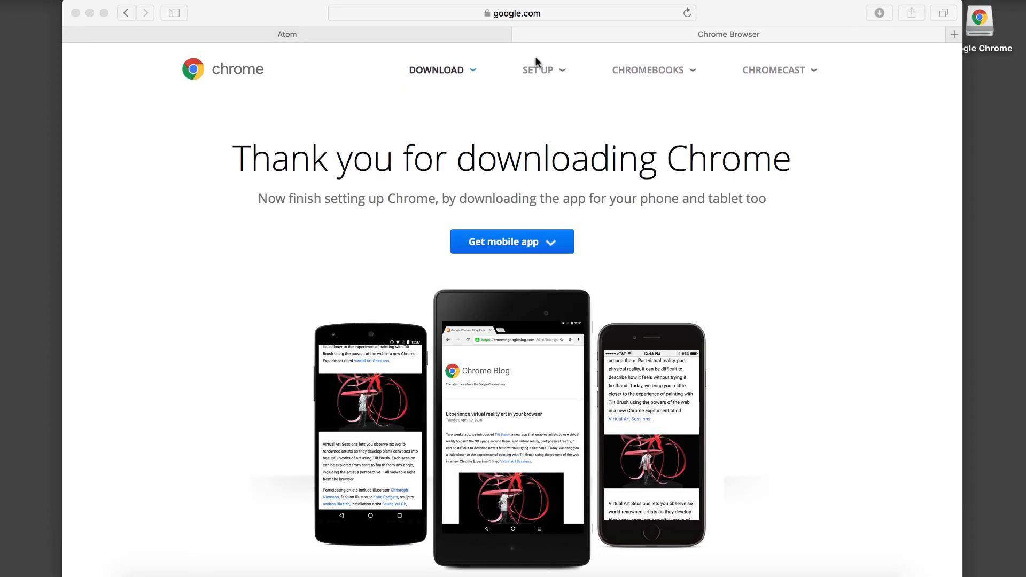
right_click(987, 27)
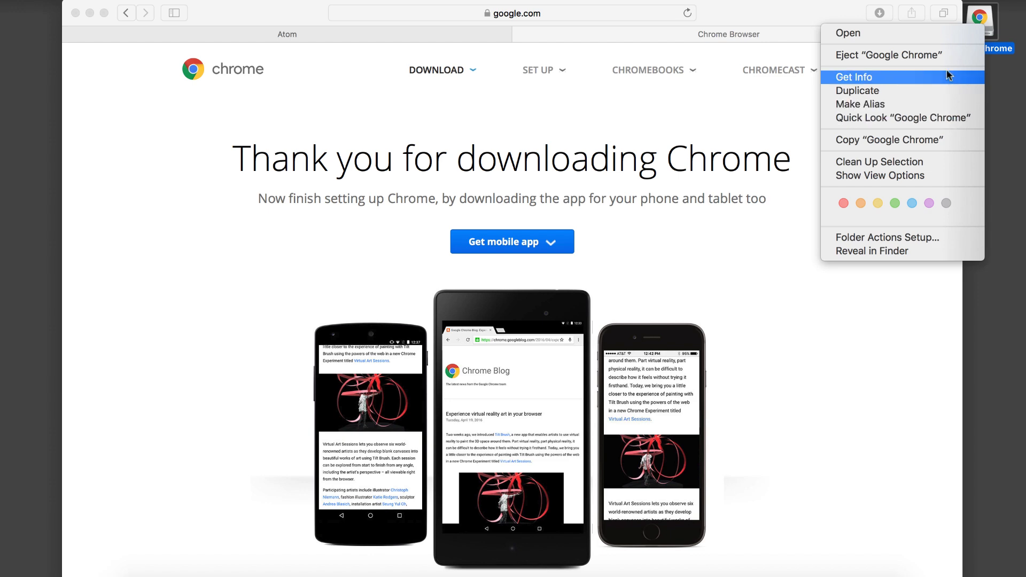
left_click(944, 53)
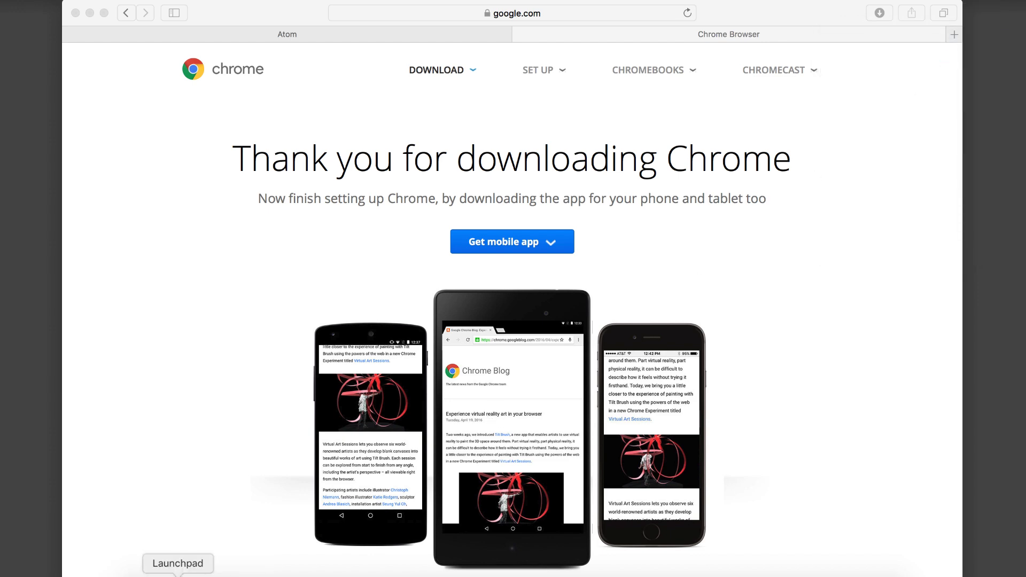
Add Google Chrome to the Dock from Launchpad.
left_click(178, 575)
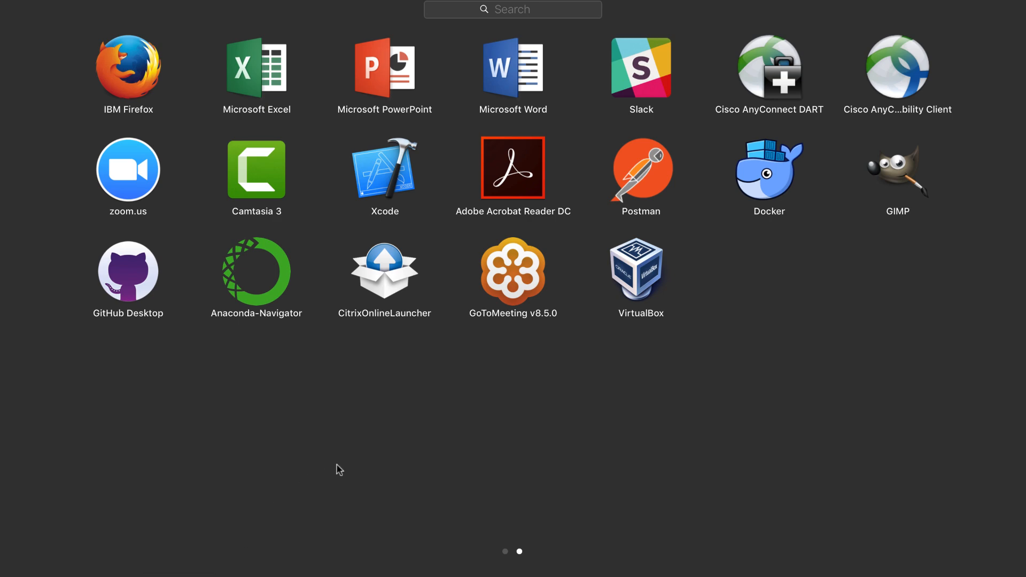
scroll(339, 470, "left", 5)
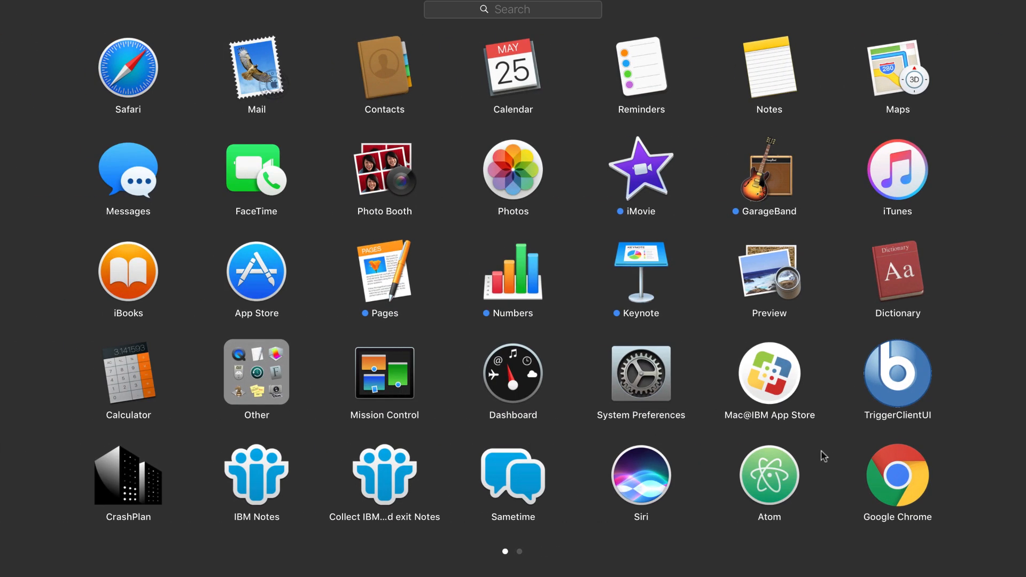
left_click_drag(911, 473, 245, 558)
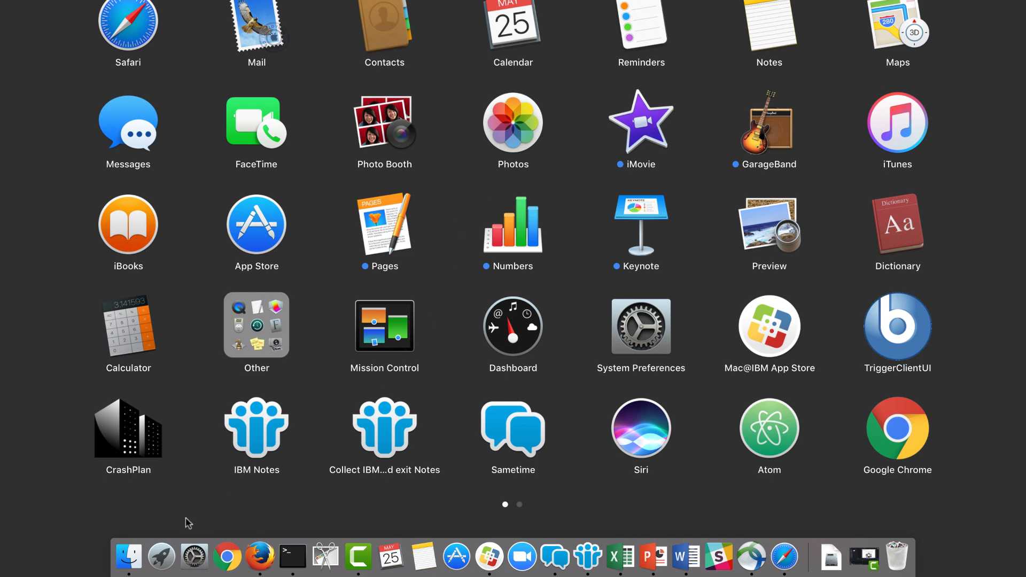
Open the Applications folder in Finder and drag Atom onto the desktop.
left_click(127, 561)
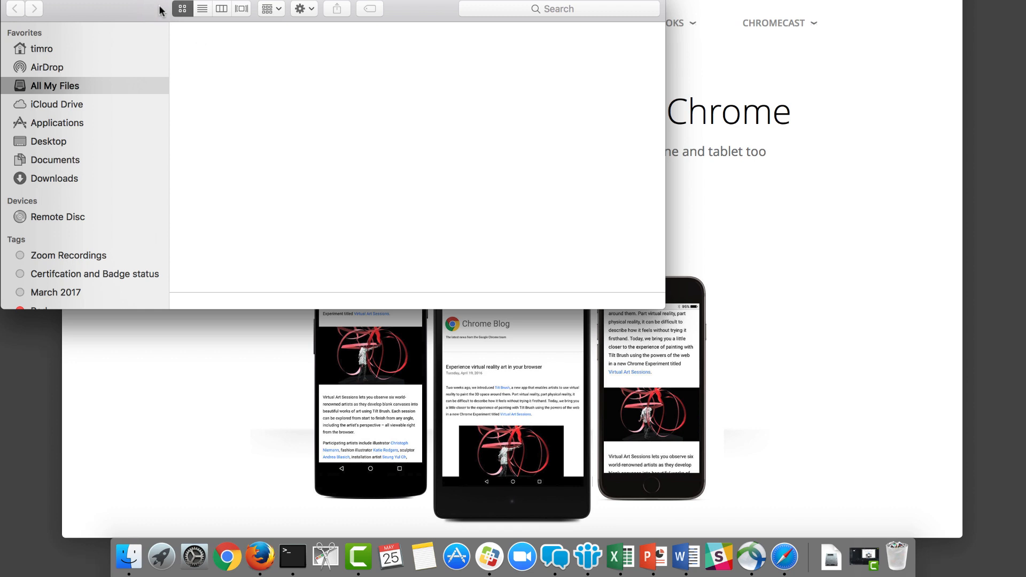
left_click(68, 122)
right_click(462, 57)
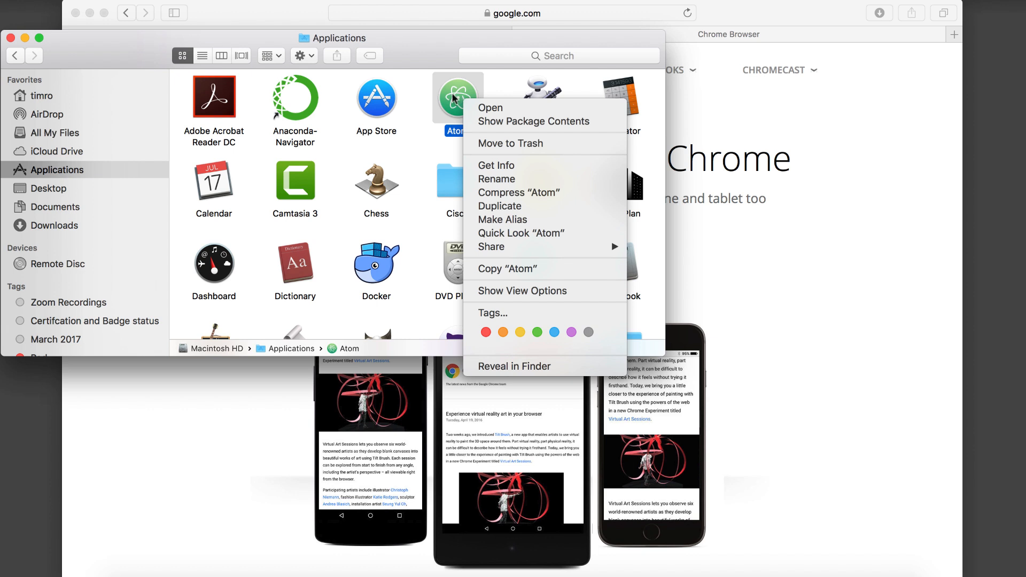
left_click(452, 95)
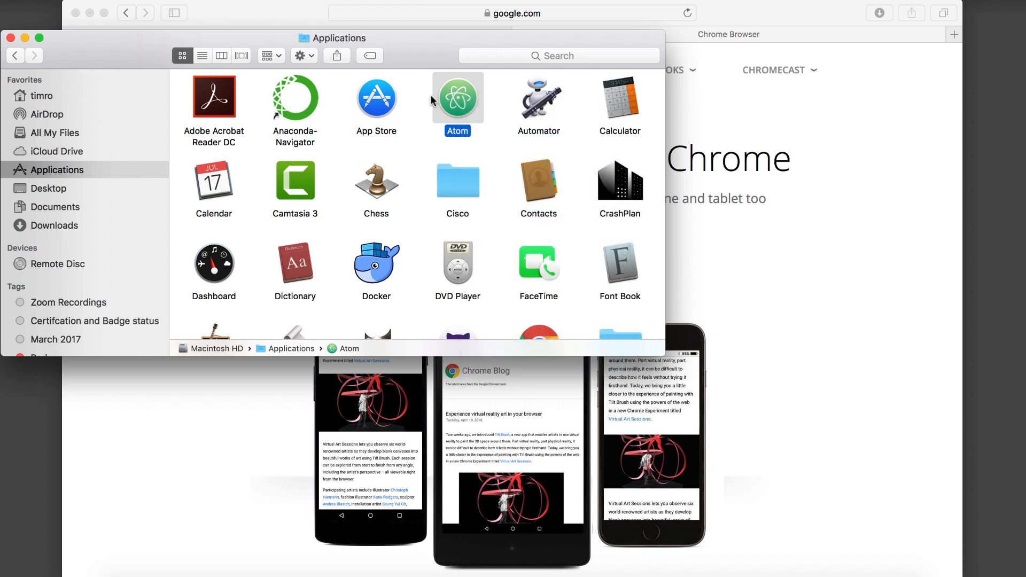
left_click_drag(431, 95, 43, 371)
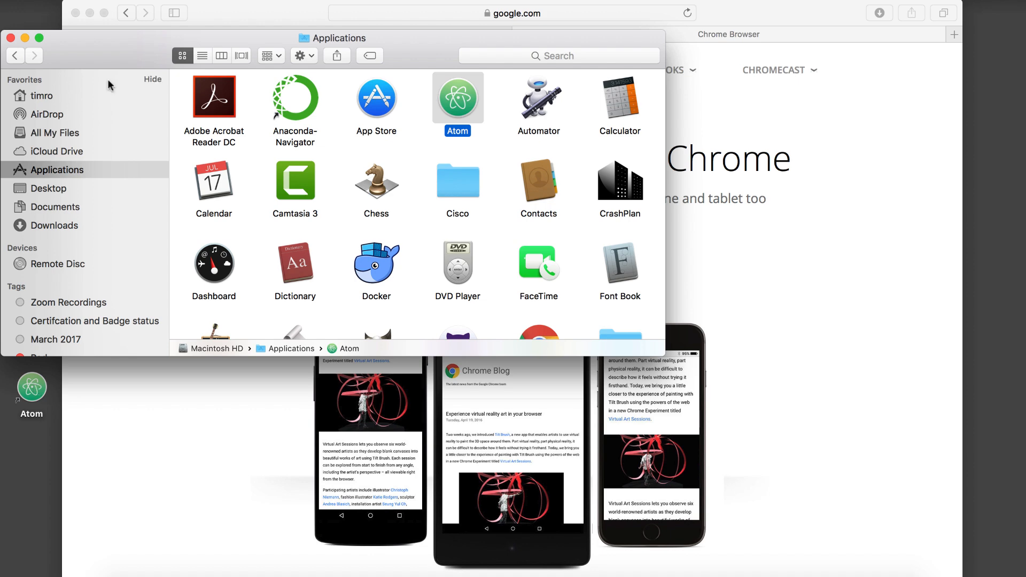
Move the Atom desktop icon to the top-left corner and close the Finder window.
left_click_drag(91, 44, 253, 161)
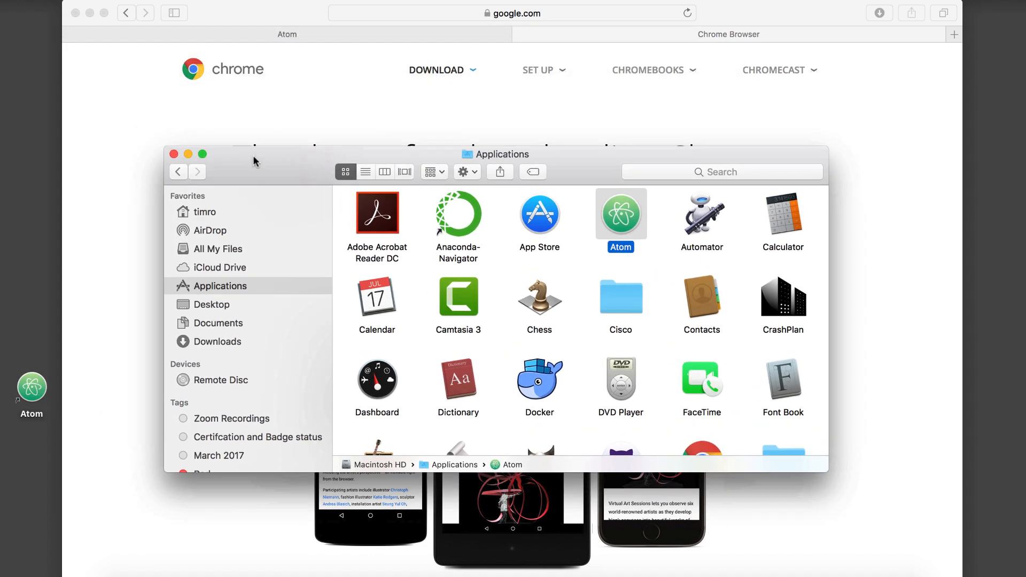
left_click(30, 396)
left_click_drag(30, 398, 23, 94)
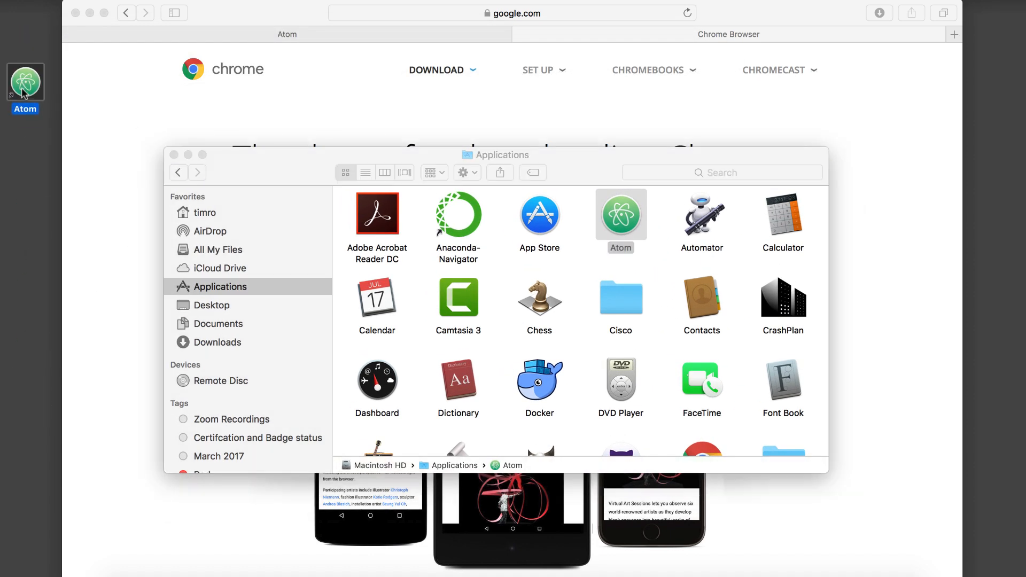
left_click(174, 155)
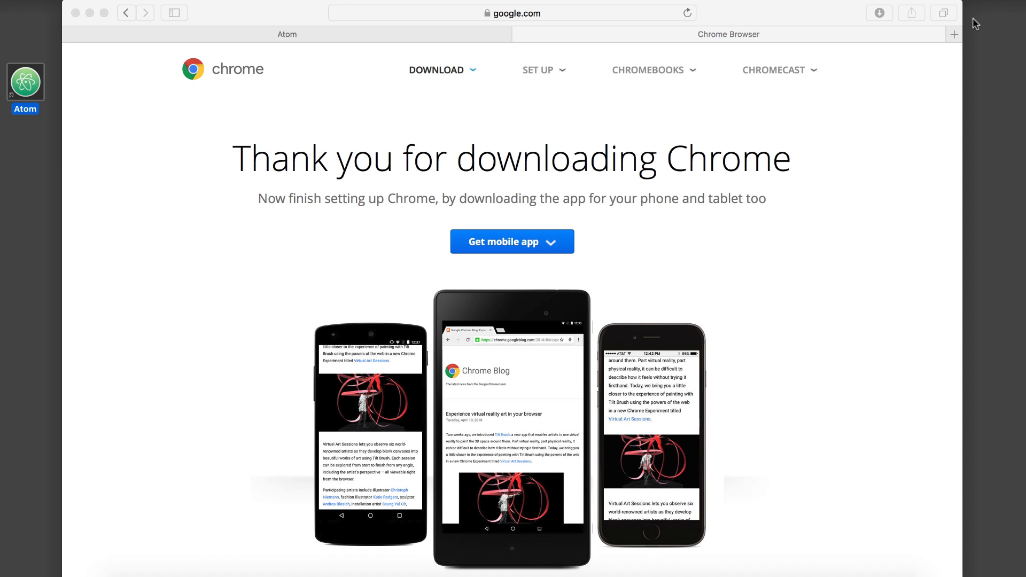
Open the copied Oracle Java SE downloads URL in a new tab and choose the JDK download.
left_click(955, 33)
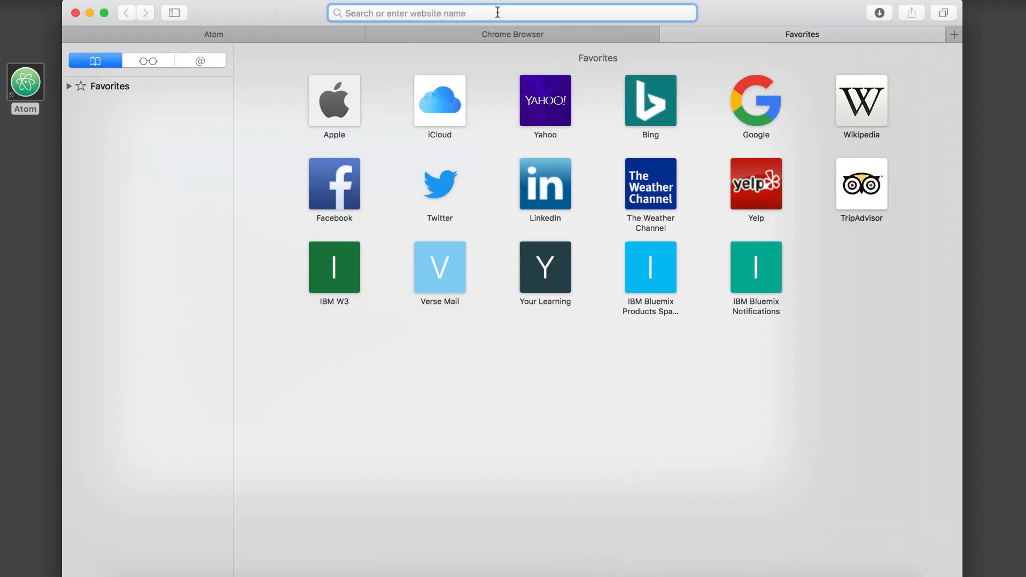
type("http://www.oracle.com/technetwork/java/javase/downloads/index.html")
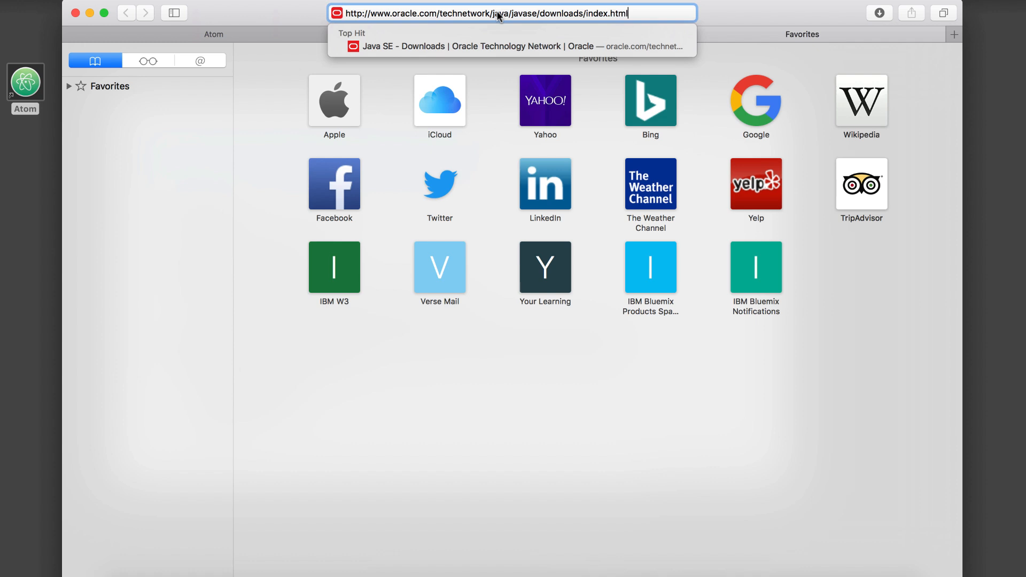
key("Return")
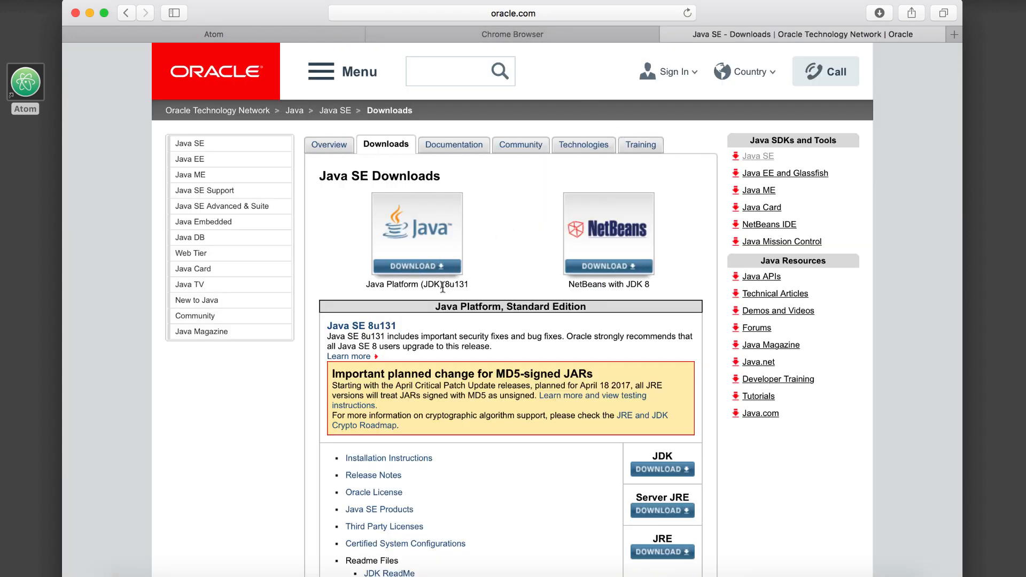
left_click(402, 266)
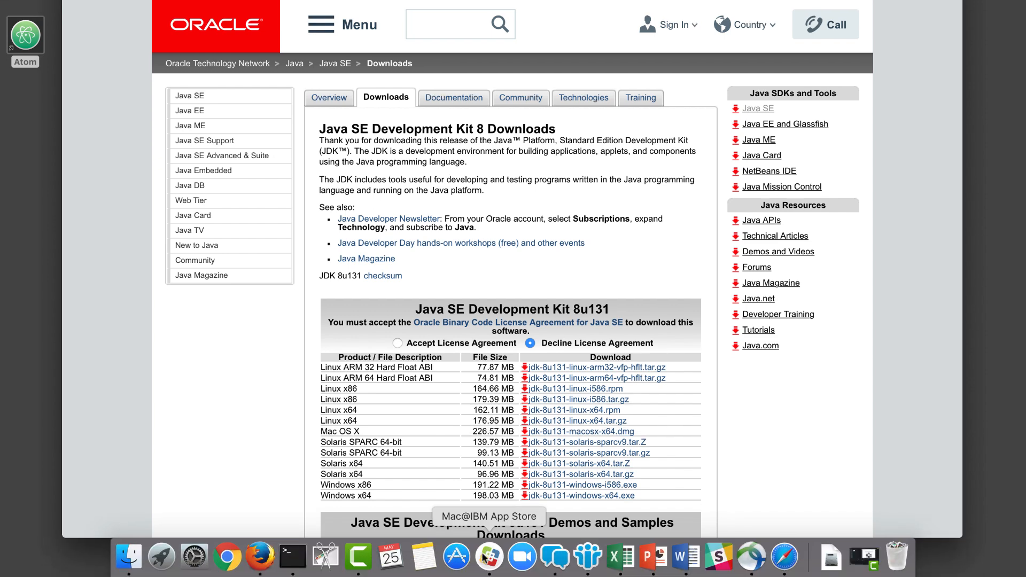
Install "Install Java 8 JDK – For Systems" from the Mac@IBM App Store and minimize the store.
left_click(488, 556)
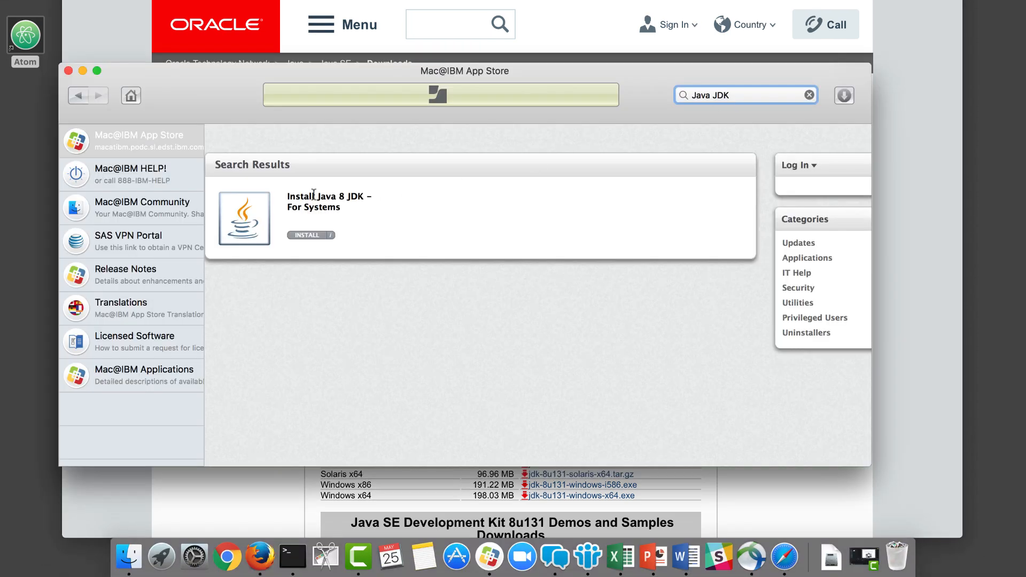
left_click(307, 235)
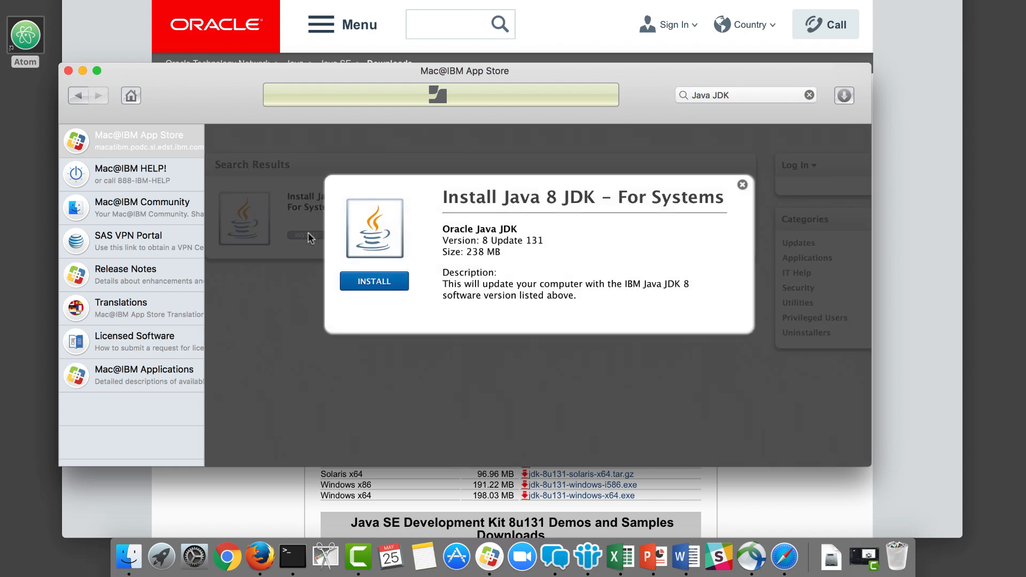
left_click(375, 283)
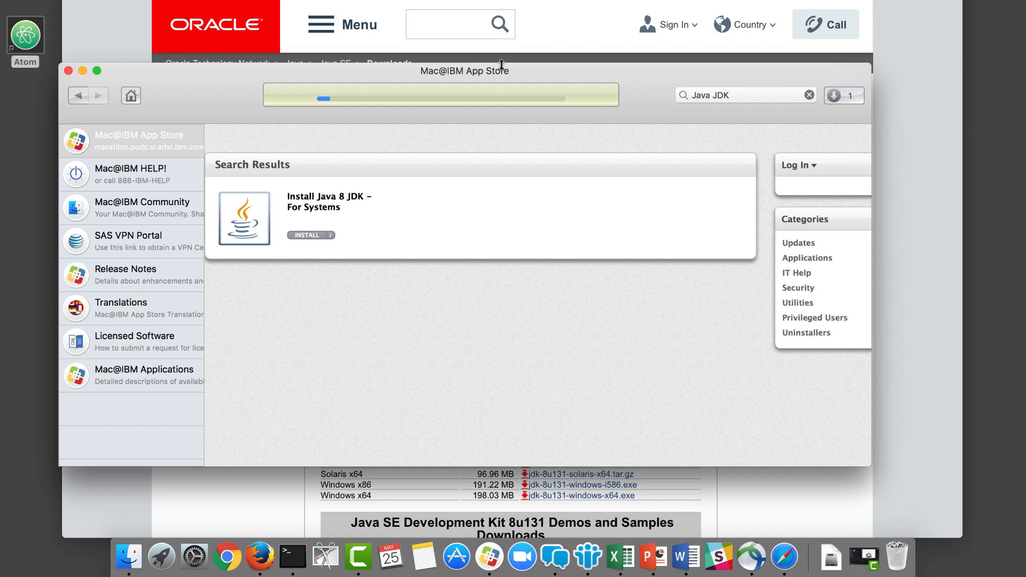
left_click(83, 71)
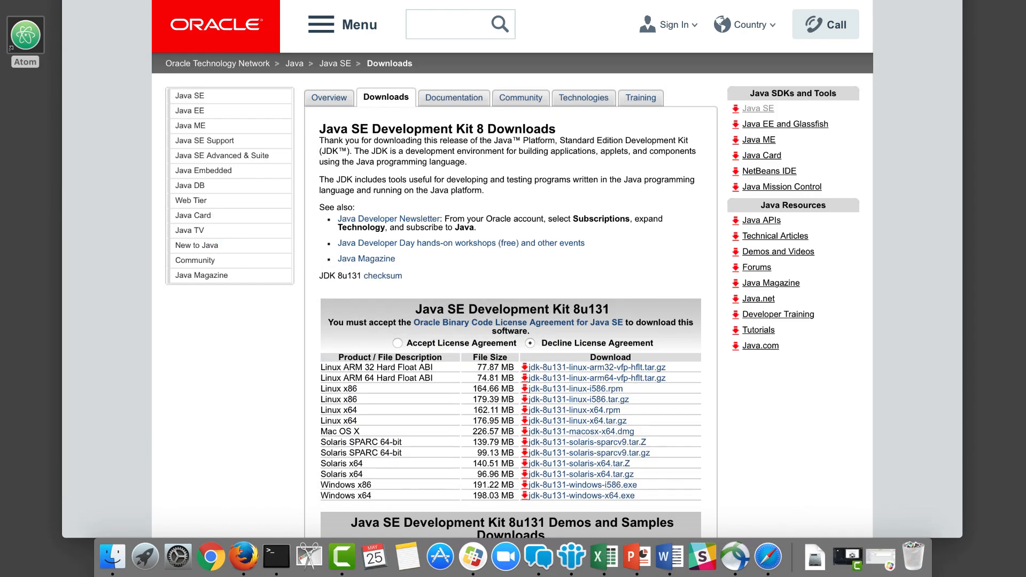
Open the copied eclipse.org URL in a new tab and choose the 64-bit Eclipse download.
key("super+t")
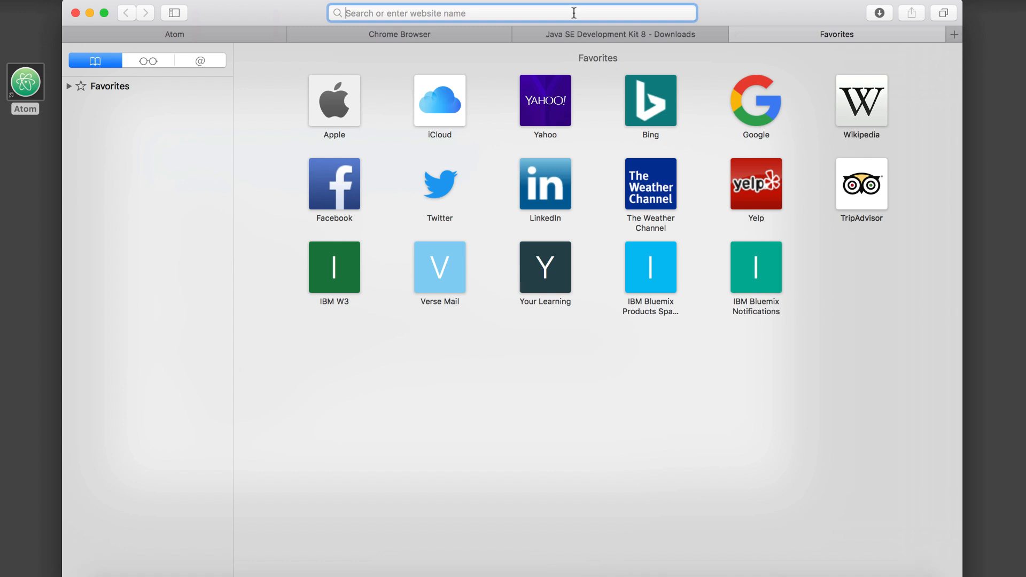
type("http://eclipse.org/")
key("Return")
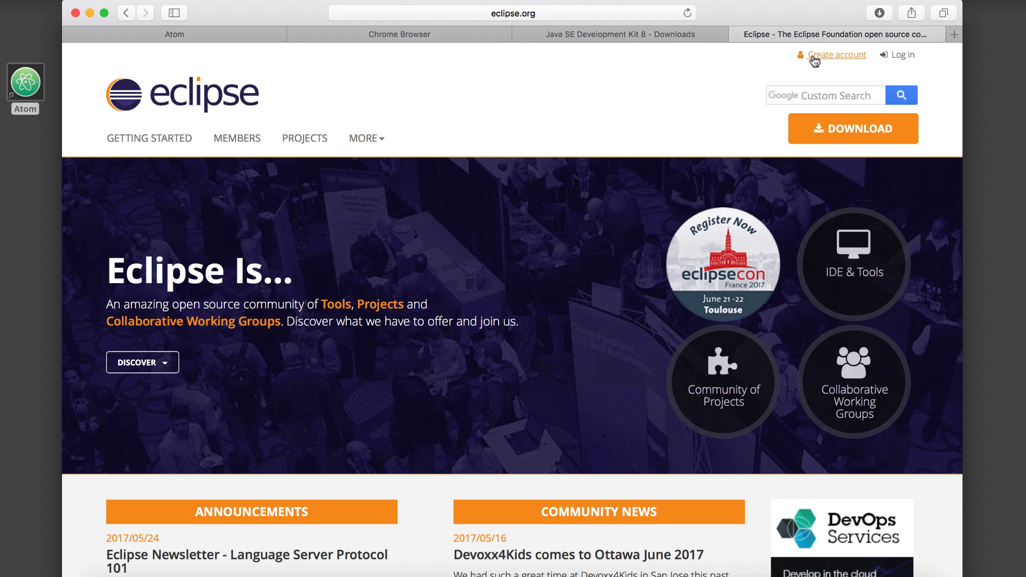
left_click(828, 128)
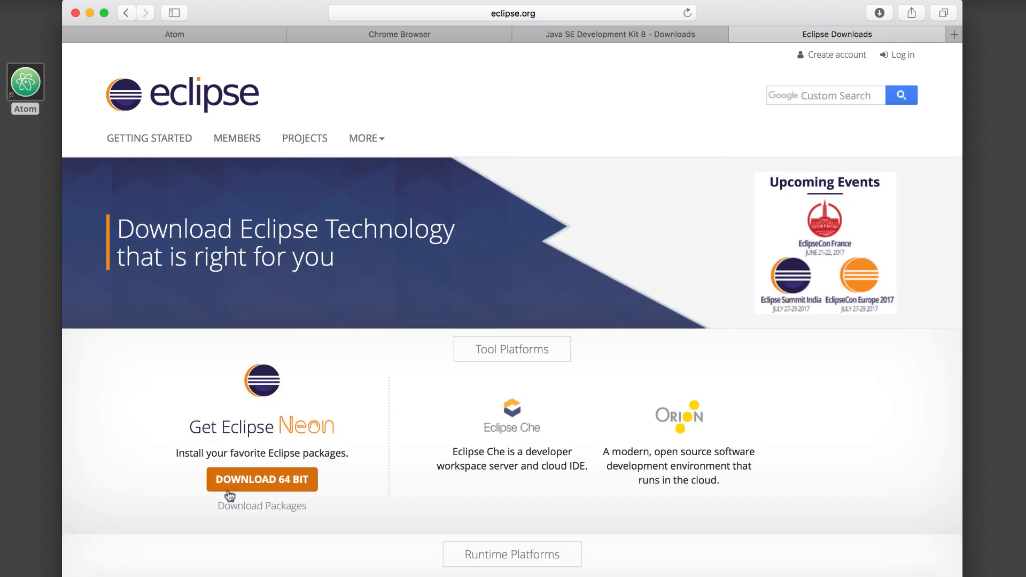
left_click(256, 478)
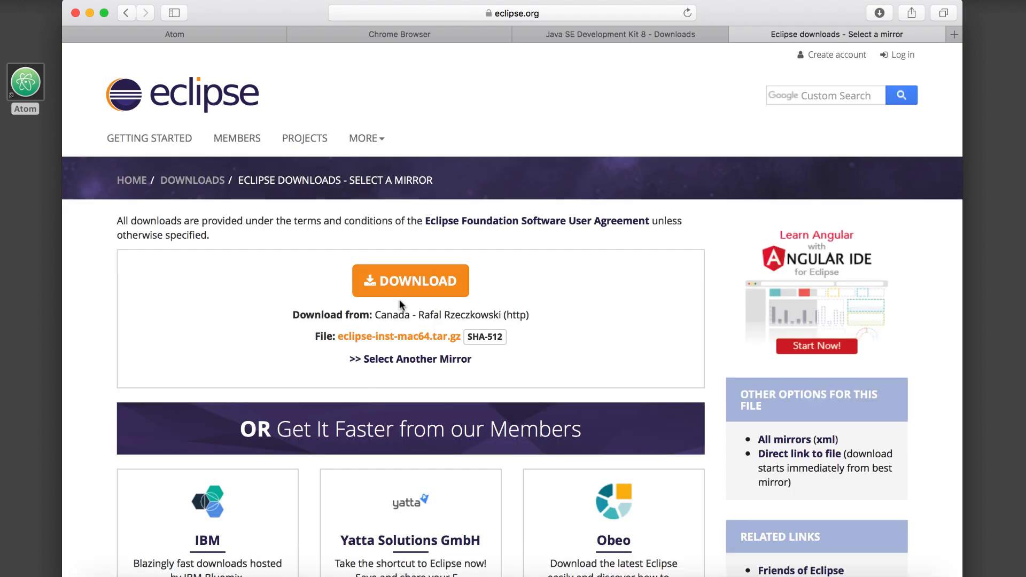
Download the Eclipse Installer for Mac OS X 64 bit from the IBM Bluemix mirror.
scroll(213, 481, "down", 4)
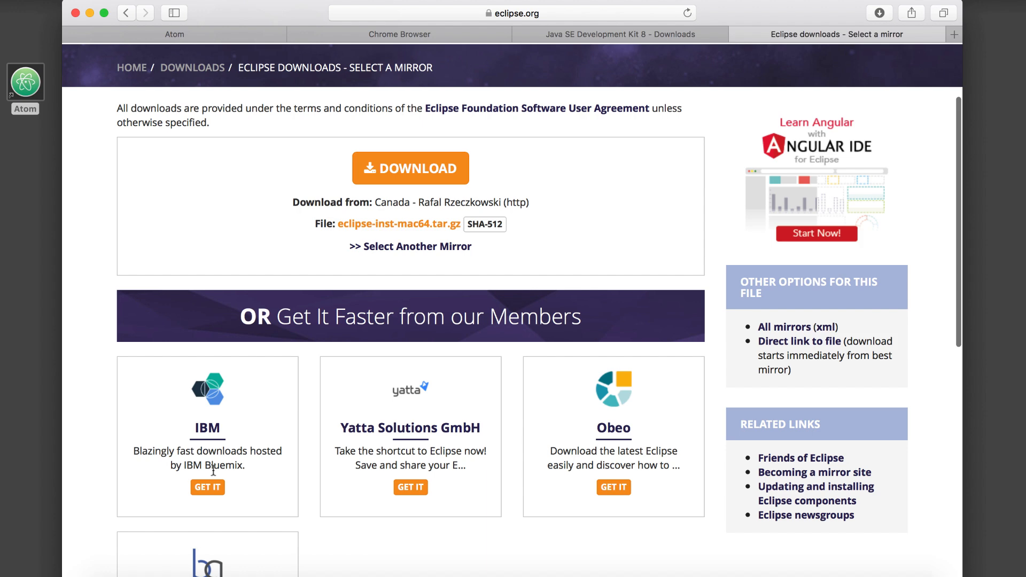
scroll(213, 470, "down", 2)
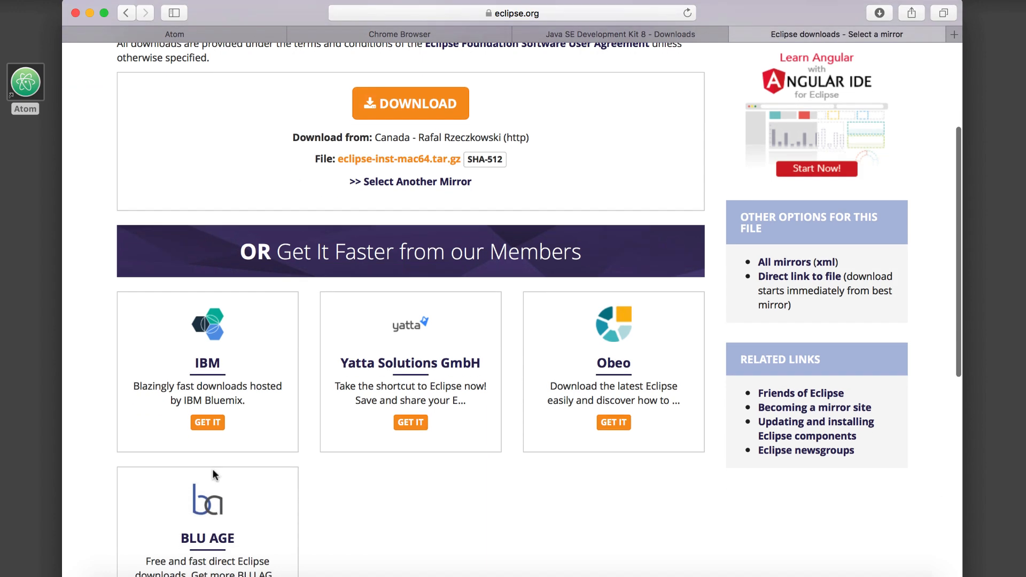
left_click(207, 422)
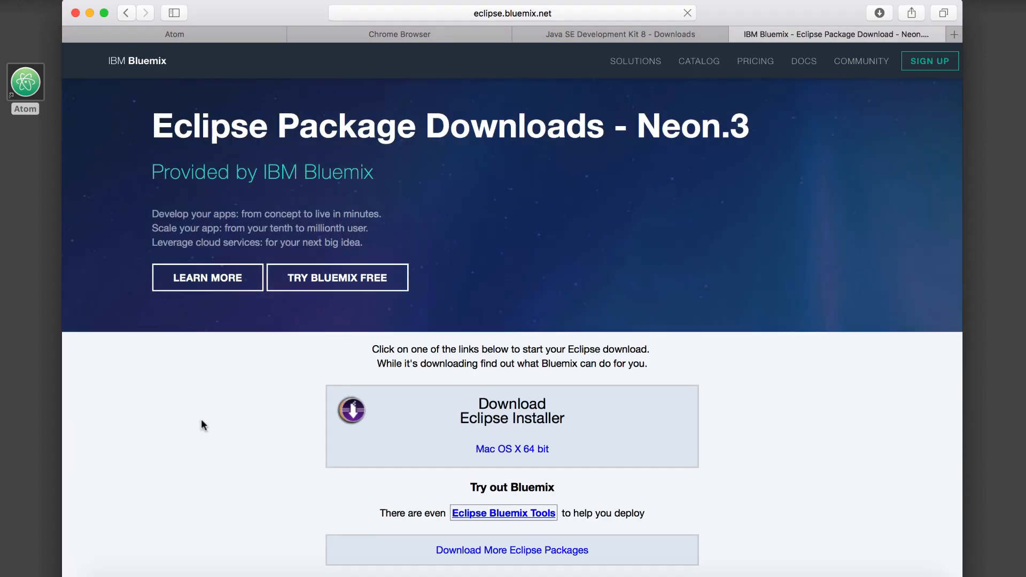
left_click(521, 447)
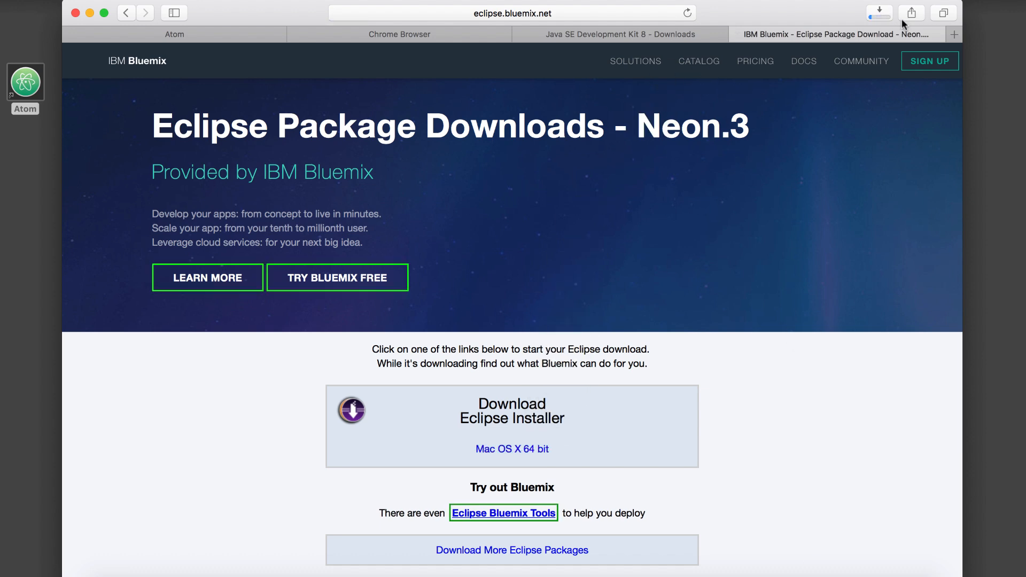
Open the copied nodejs.org URL in a new tab and download the v6.10.3 LTS version for macOS.
left_click(952, 35)
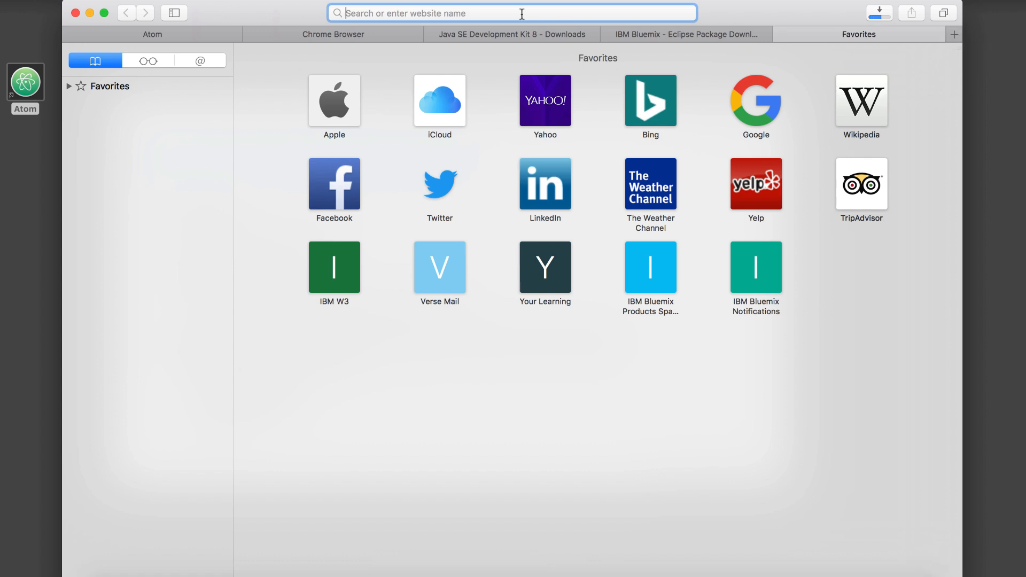
type("https://nodejs.org/en/")
key("Return")
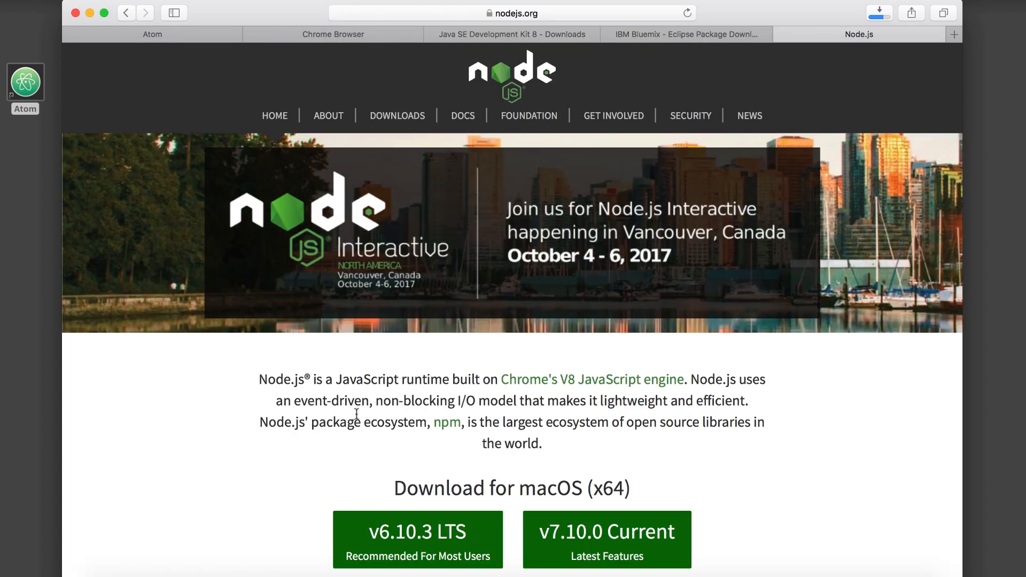
scroll(356, 414, "down", 3)
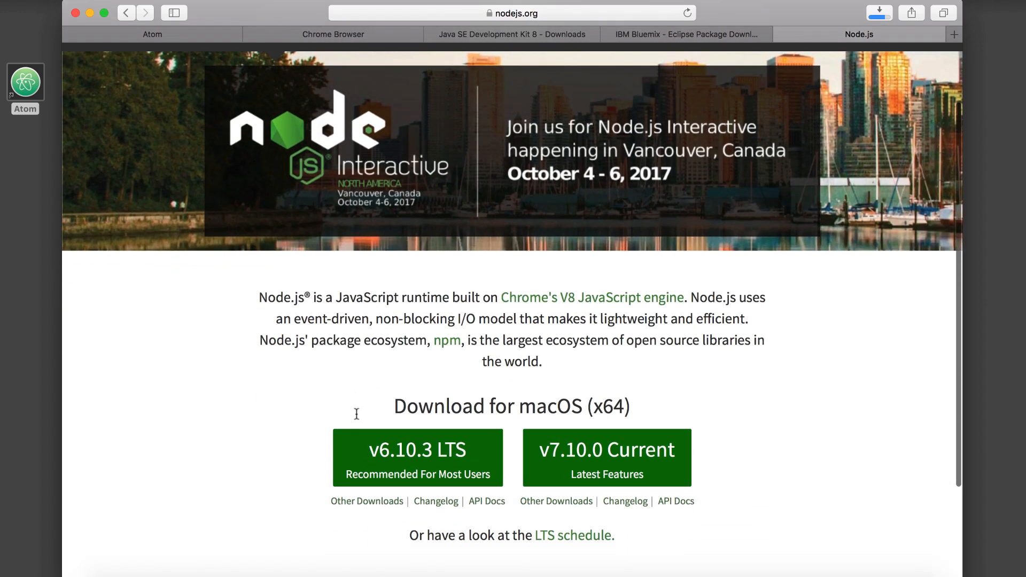
left_click(368, 458)
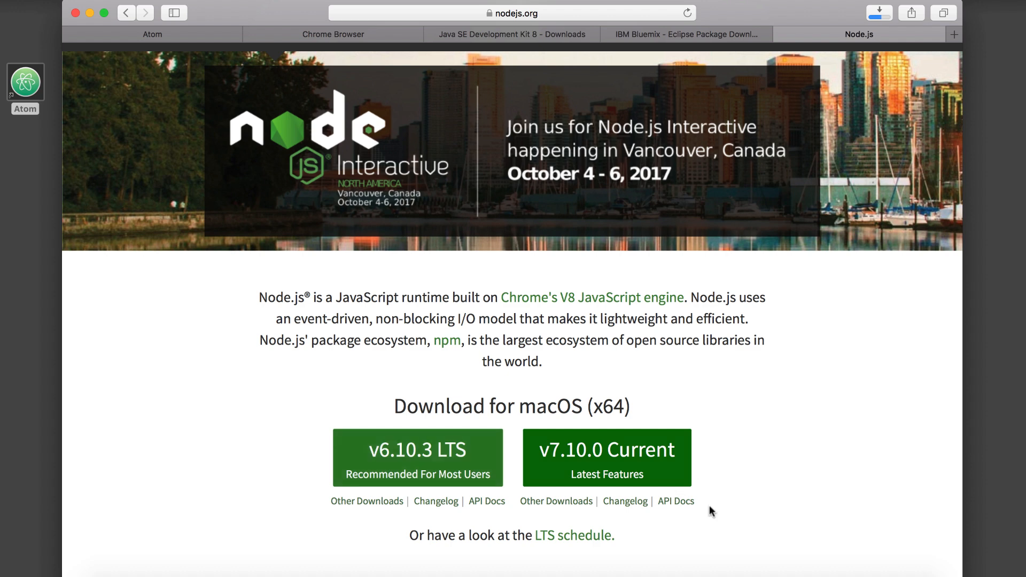
Open the downloaded node-v6.10.3.pkg installer, continue past the introduction and agree to the software license.
left_click(814, 574)
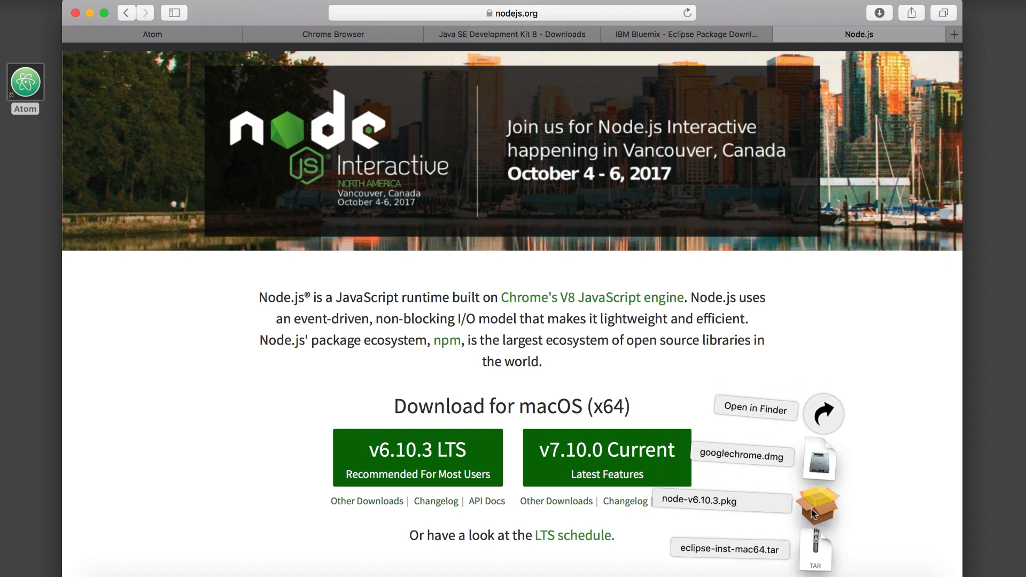
left_click(810, 507)
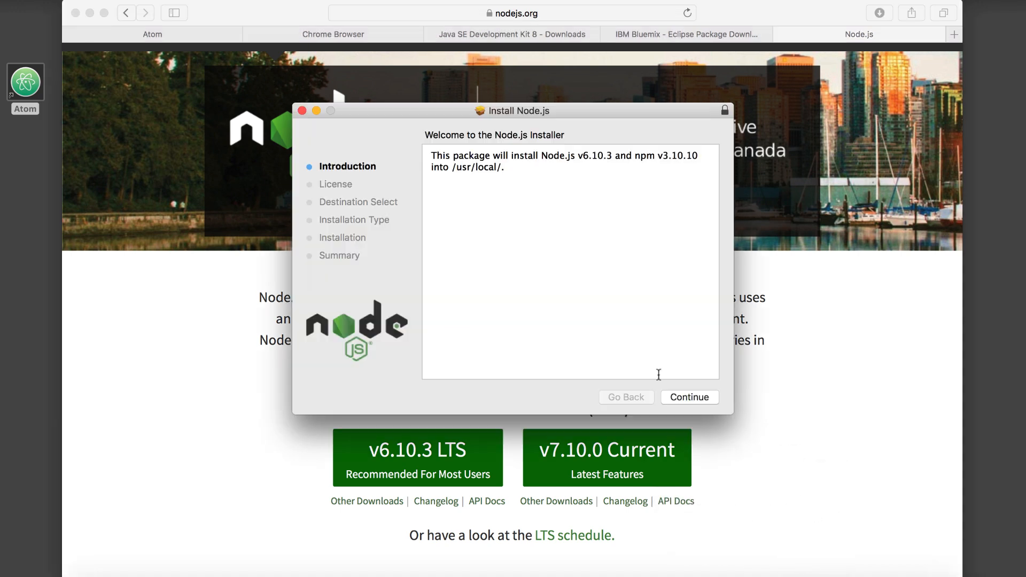
left_click(689, 398)
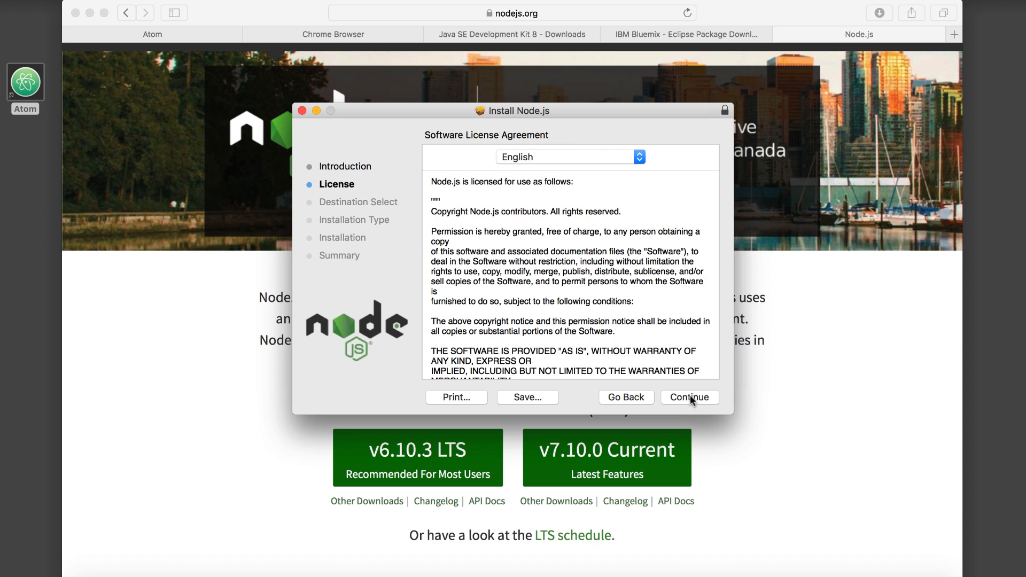
left_click(689, 398)
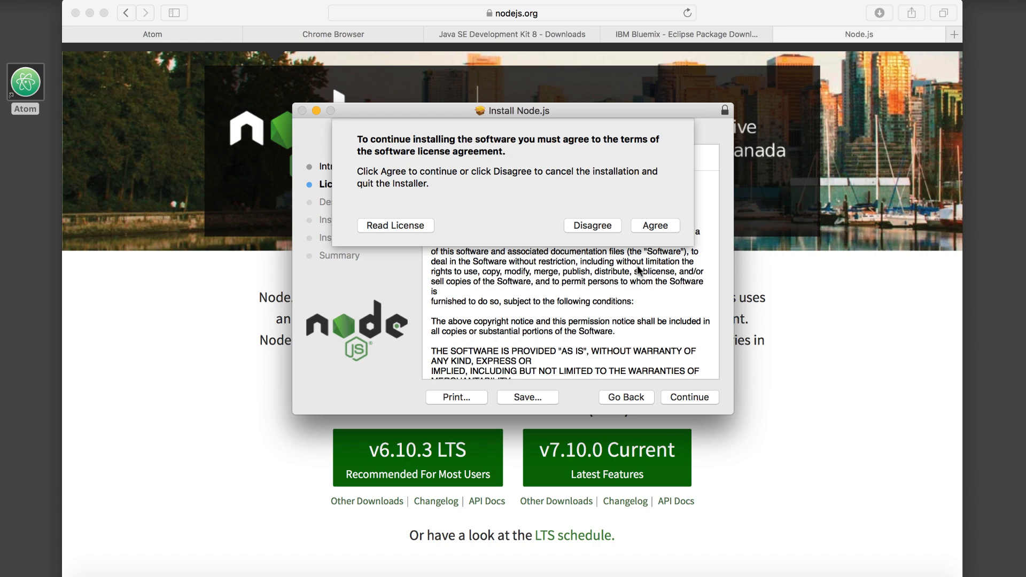
left_click(654, 229)
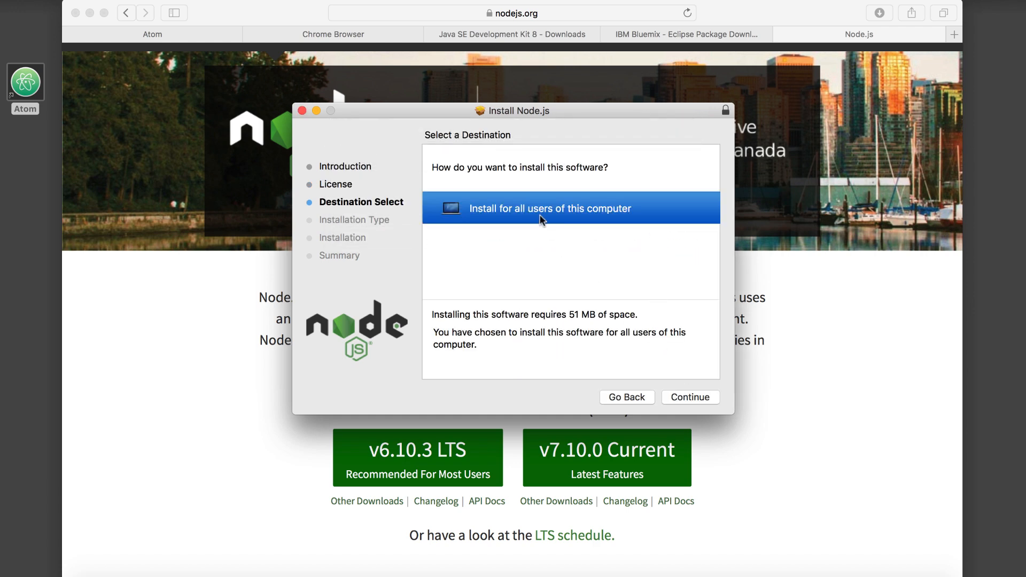
Install Node.js for all users of this computer, authorizing the installation with the account password.
left_click(690, 397)
left_click(690, 397)
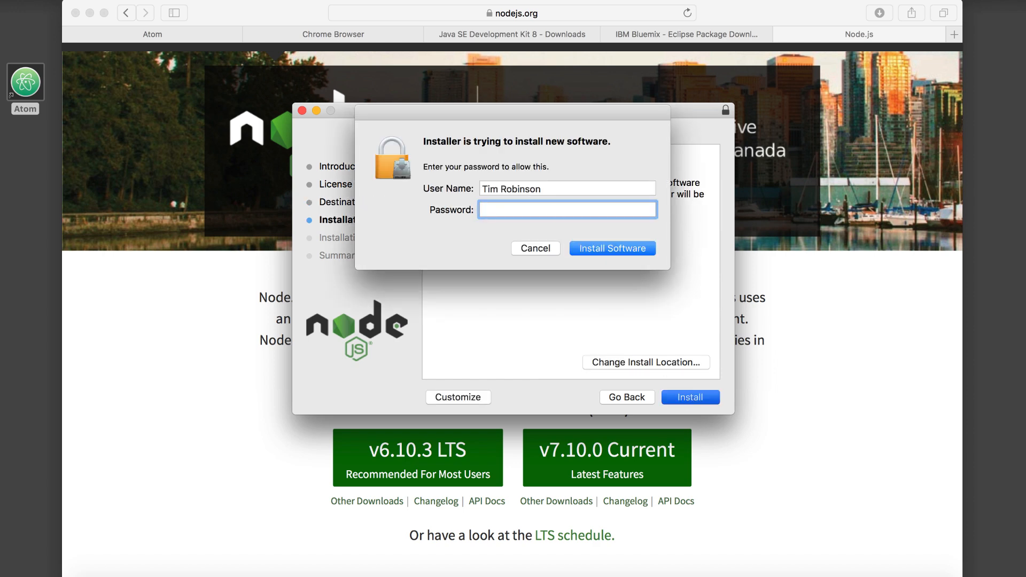
type("••••••••")
left_click(594, 249)
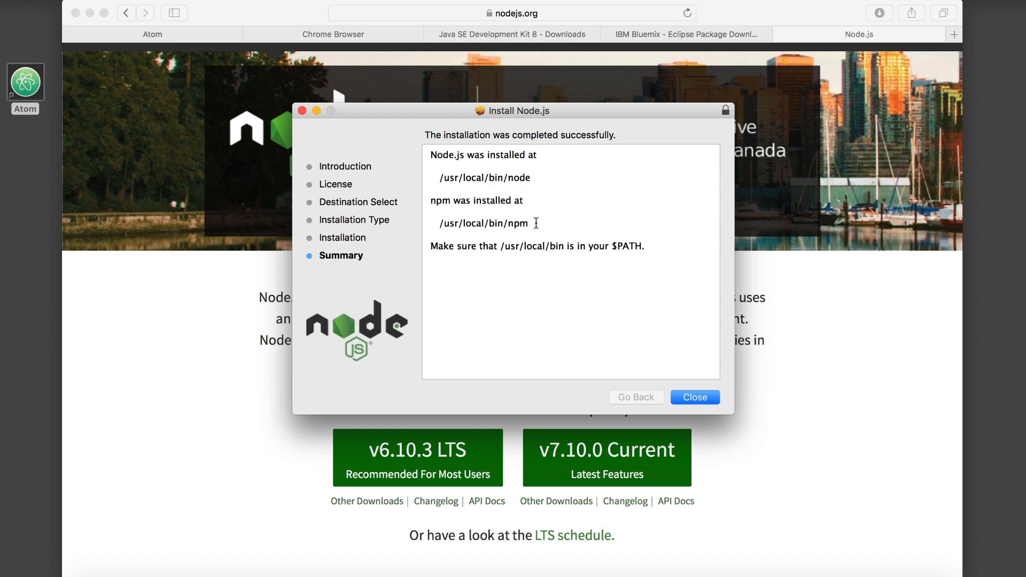
Close the Node.js installer, moving it to the Trash, and move googlechrome.dmg in the Downloads folder to the Trash.
left_click(692, 398)
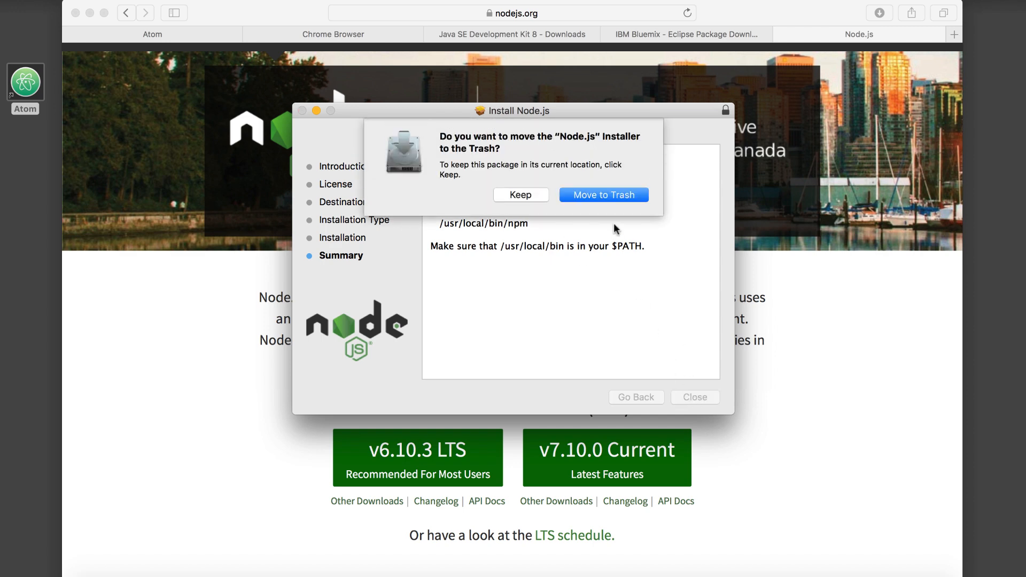
left_click(588, 193)
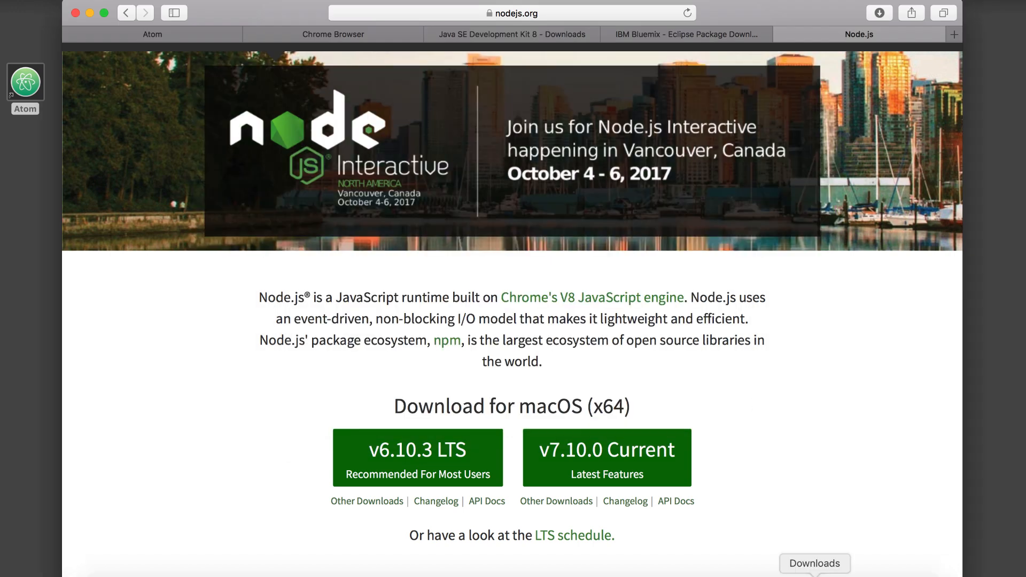
left_click(815, 573)
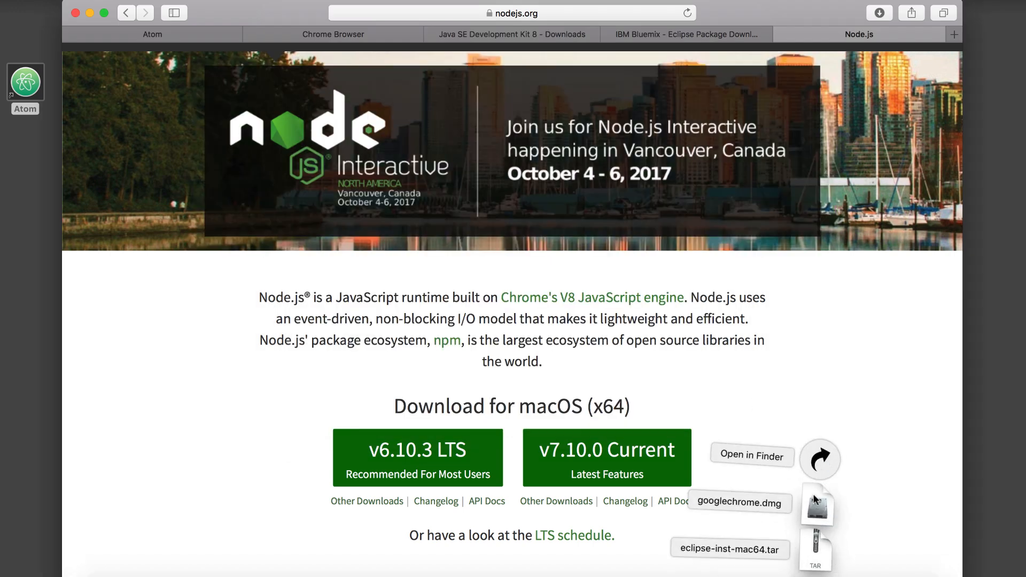
left_click(819, 458)
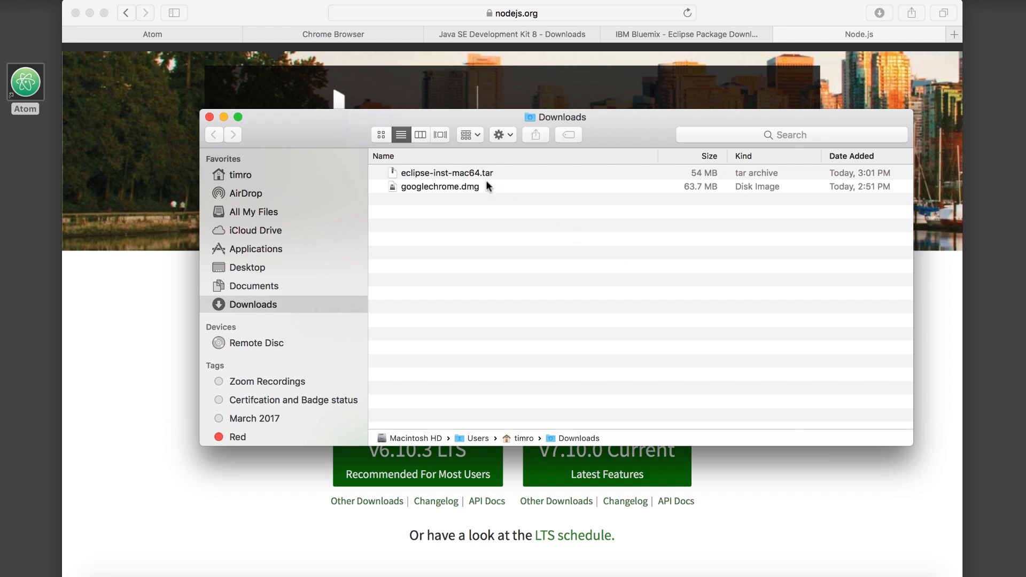
right_click(477, 187)
left_click(499, 231)
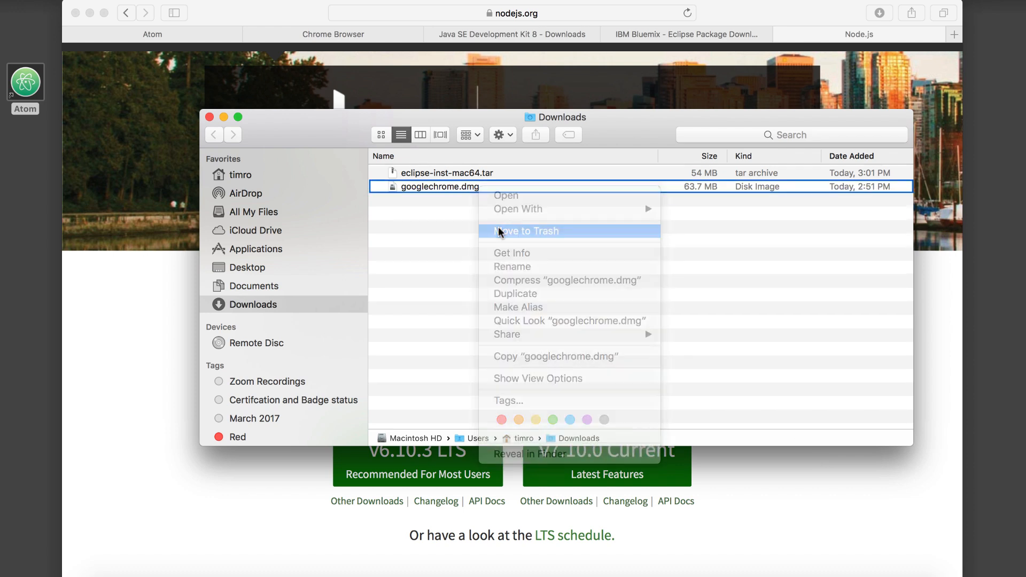
Extract the eclipse-inst-mac64.tar archive in the Downloads folder.
double_click(425, 169)
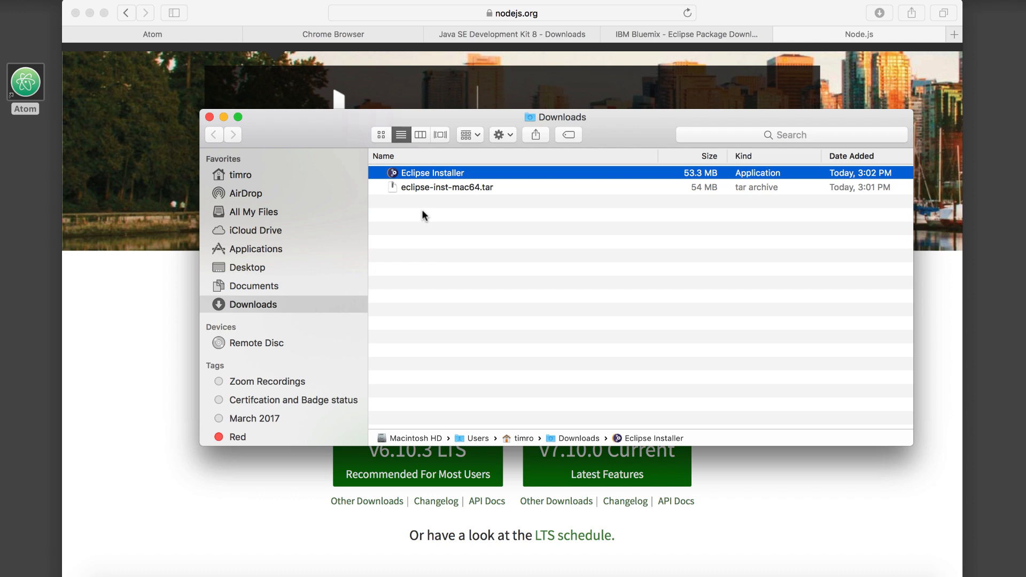
left_click(472, 576)
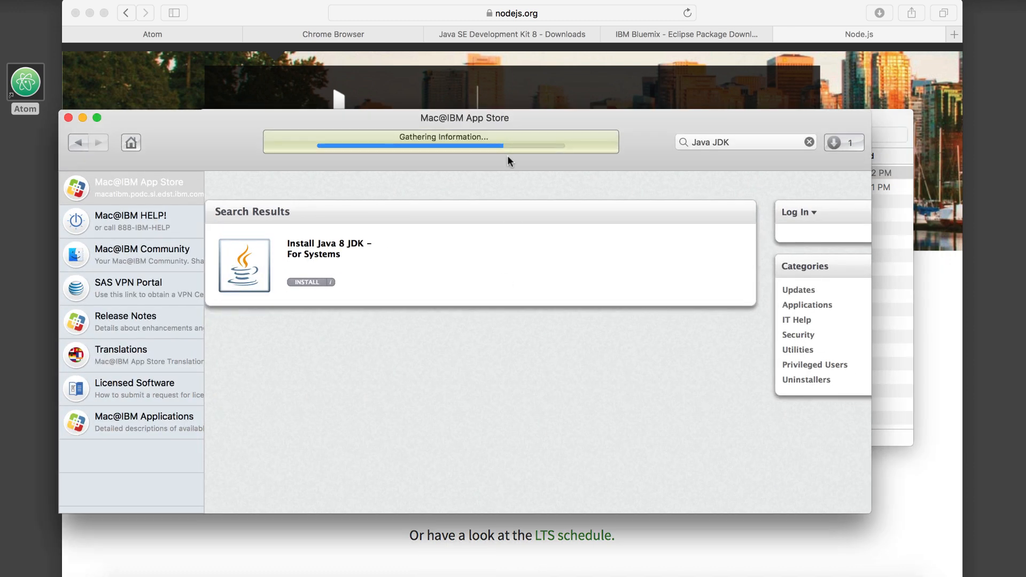
left_click(82, 119)
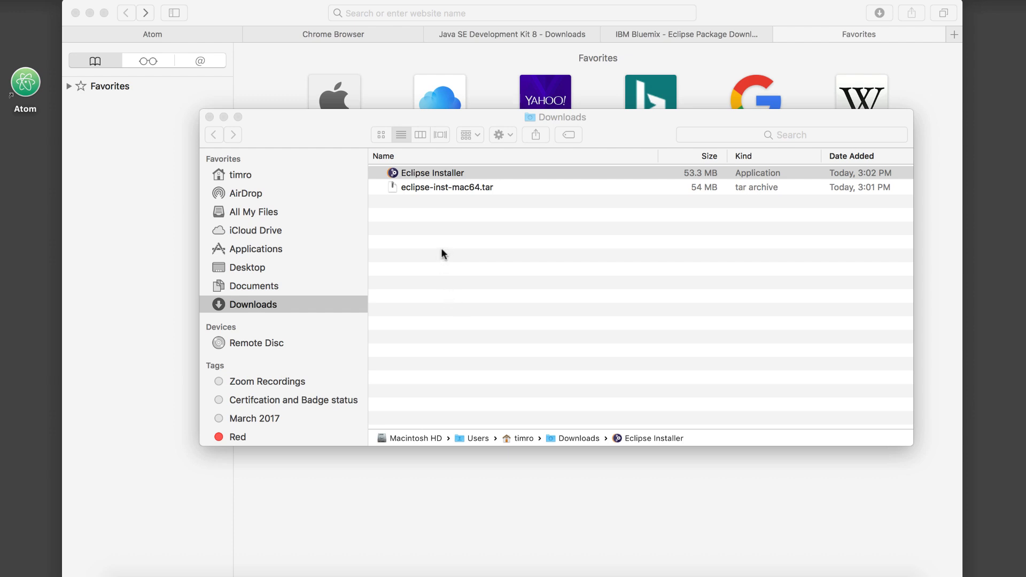
Open the Eclipse Installer and install Eclipse IDE for Java EE Developers into /Users/timro/eclipse/jee-neon.
double_click(393, 174)
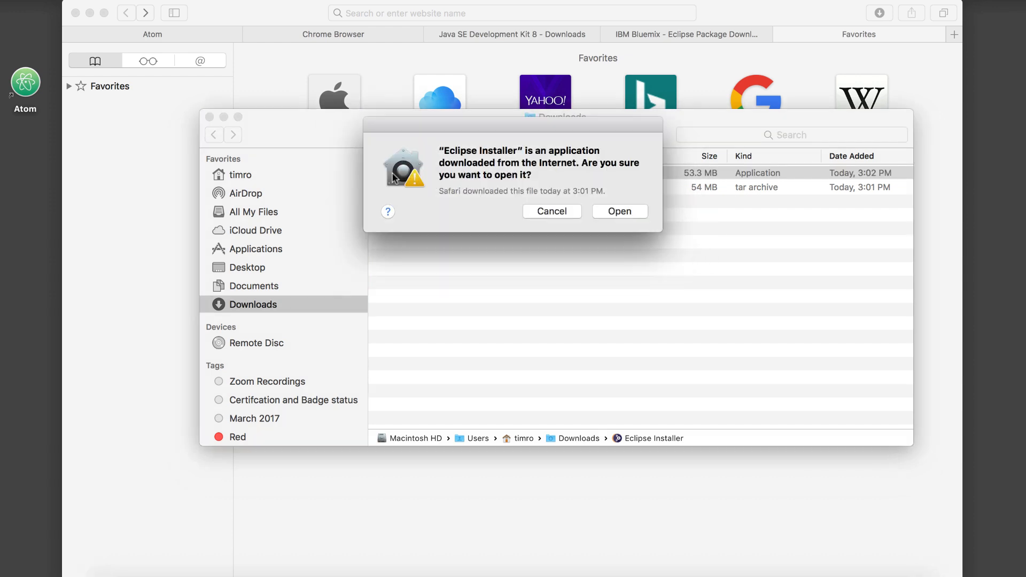
left_click(624, 213)
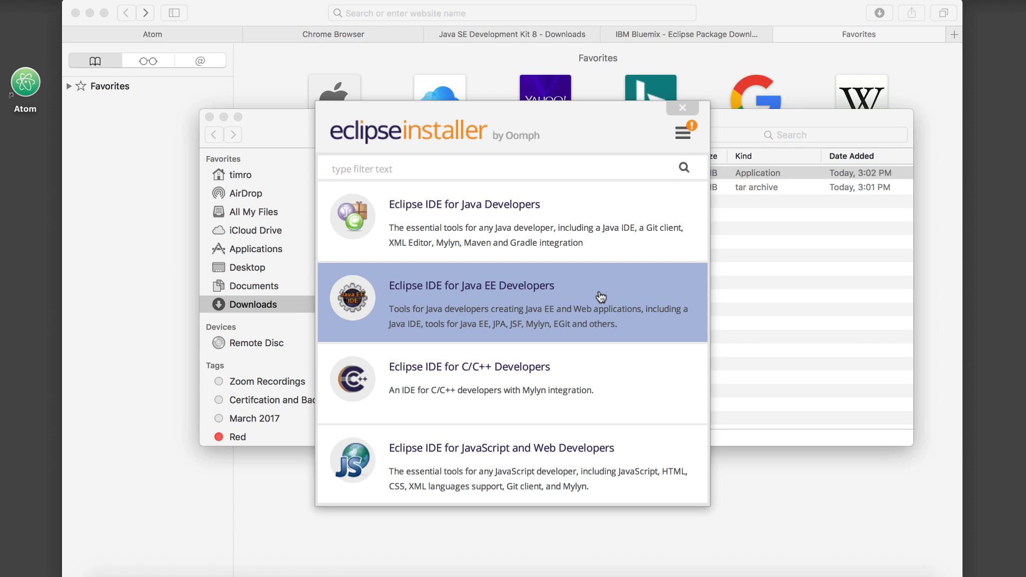
left_click(601, 297)
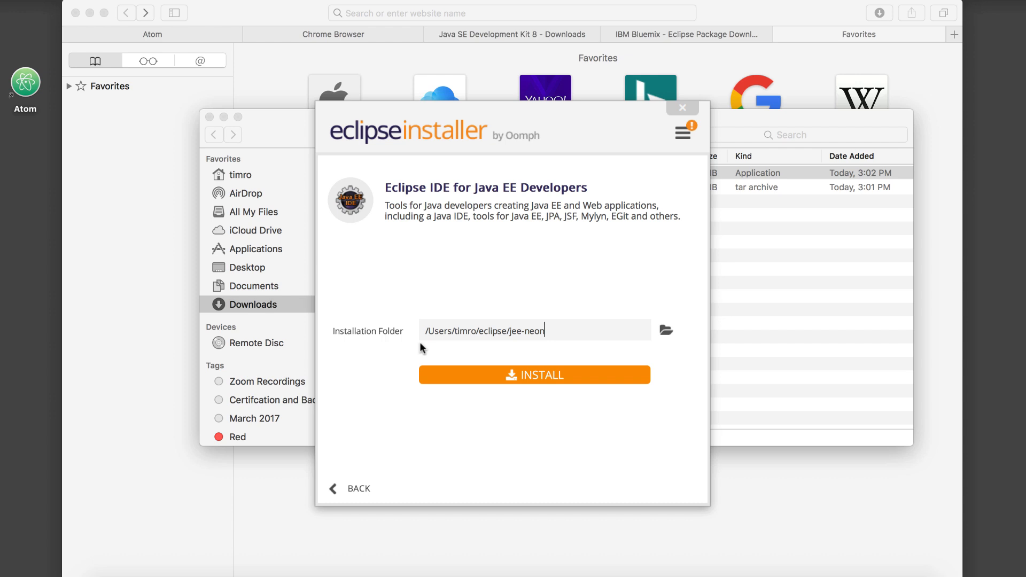
left_click(461, 375)
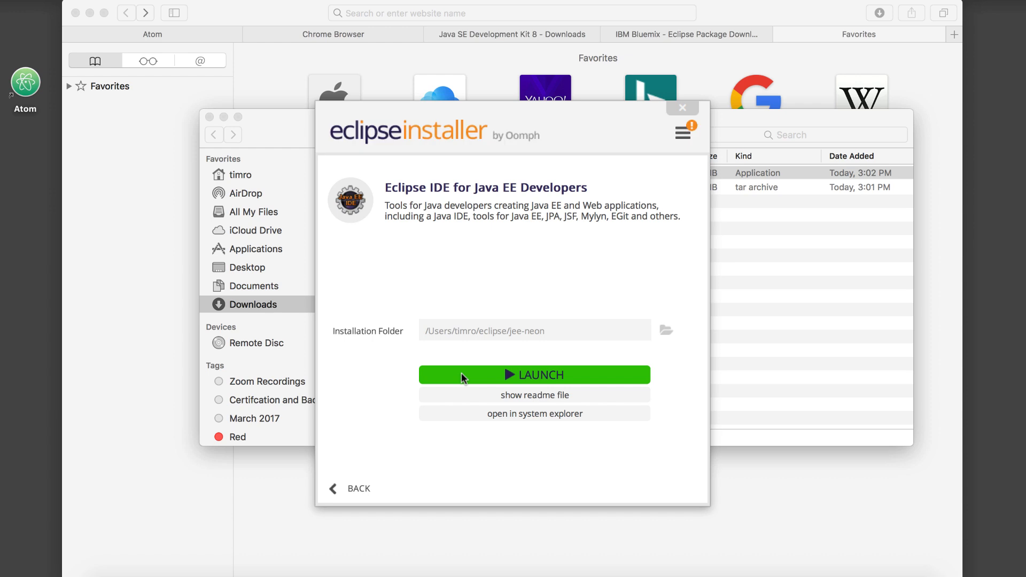
Launch the installed Eclipse with the workspace /Users/timro/Documents/workspace.
left_click(511, 374)
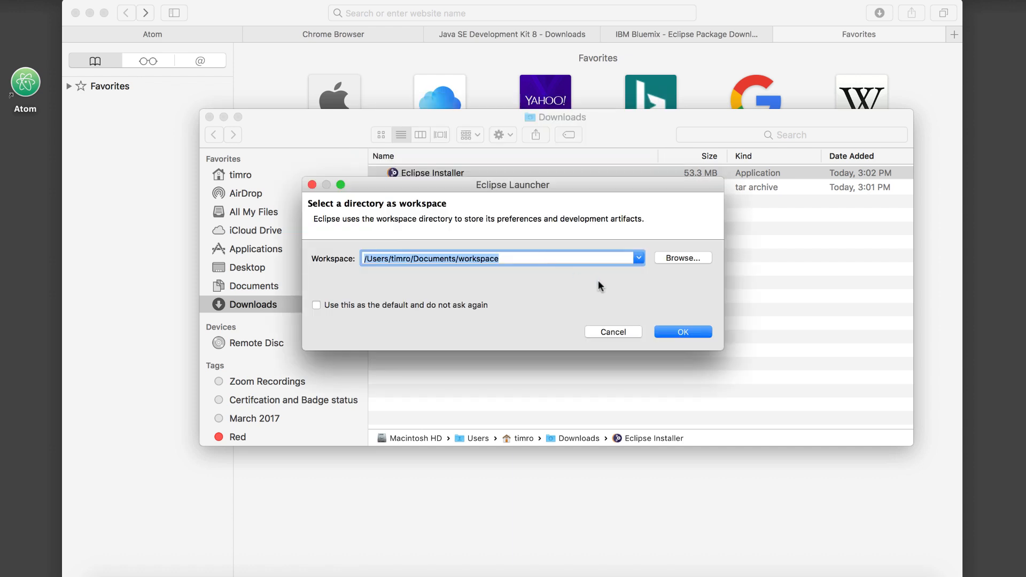
left_click(692, 336)
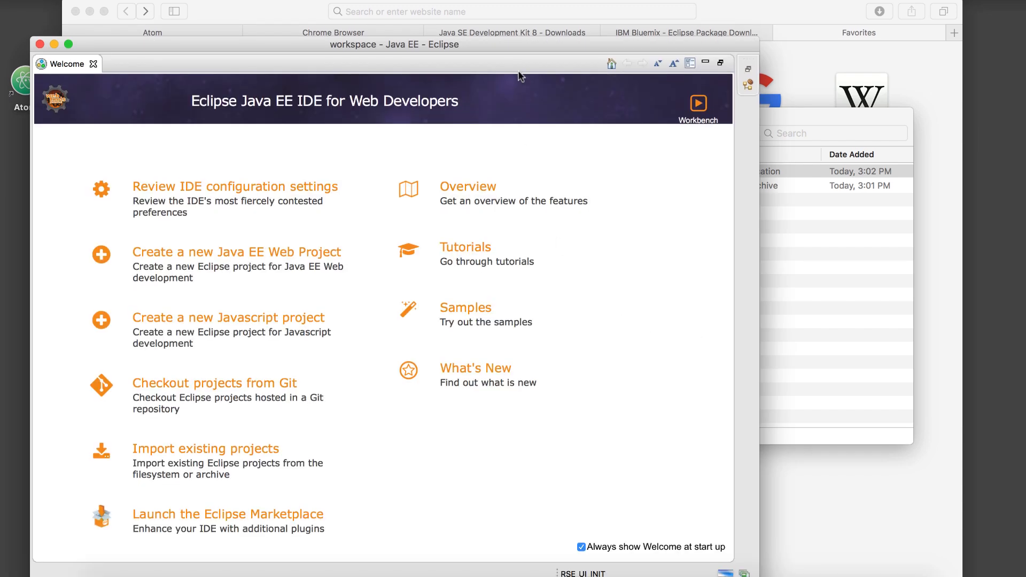
left_click_drag(511, 43, 511, 14)
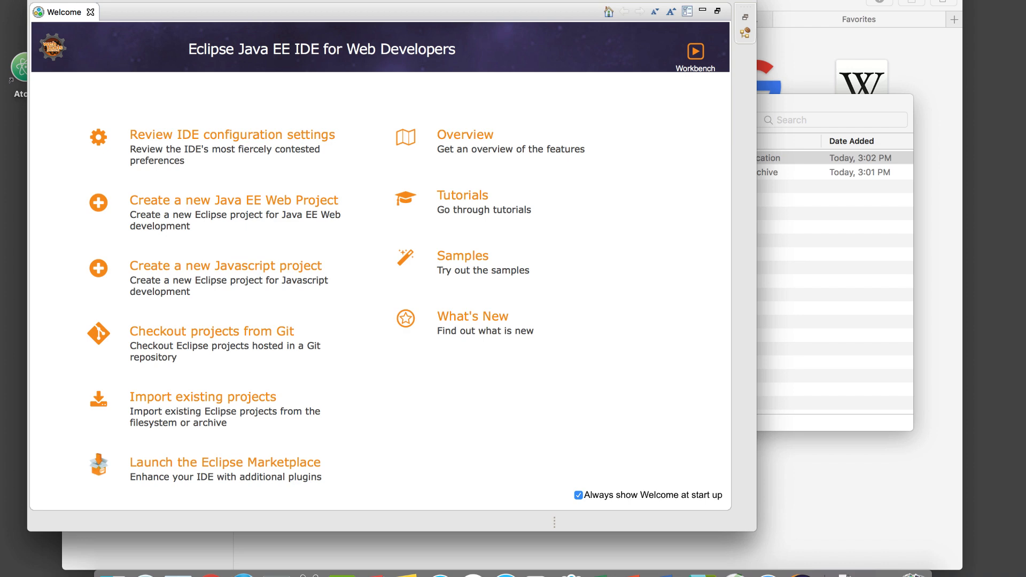
Search the Eclipse Marketplace for Bluemix and install IBM Eclipse Tools for Bluemix for Neon, confirming the selected features.
left_click(380, 0)
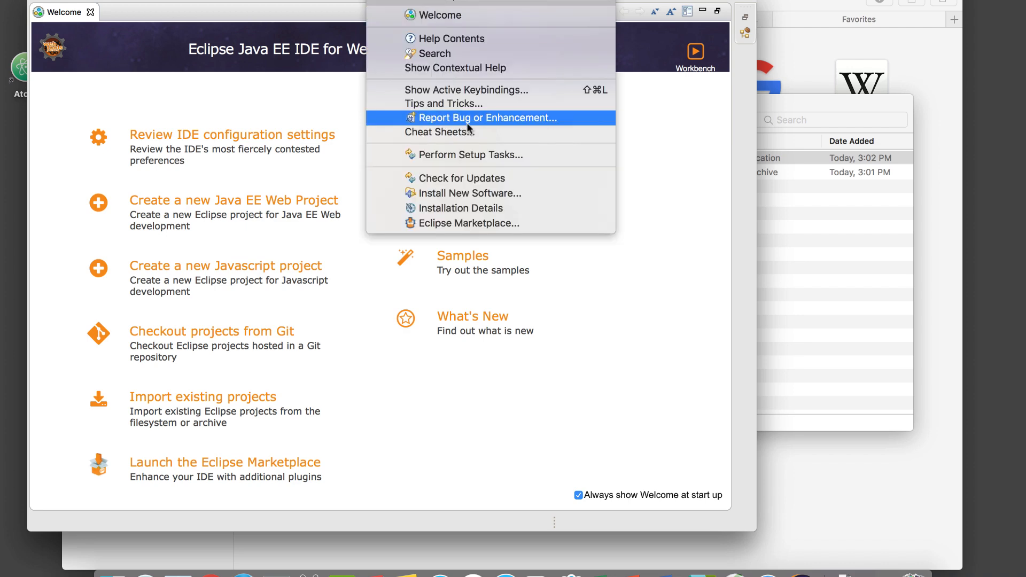
left_click(502, 223)
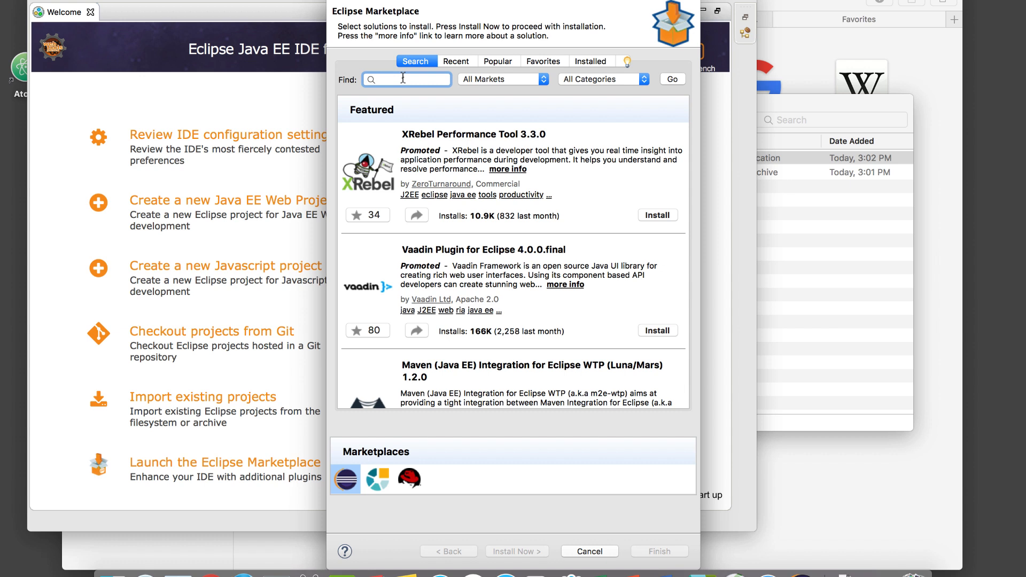
type("Bluemix")
left_click(674, 80)
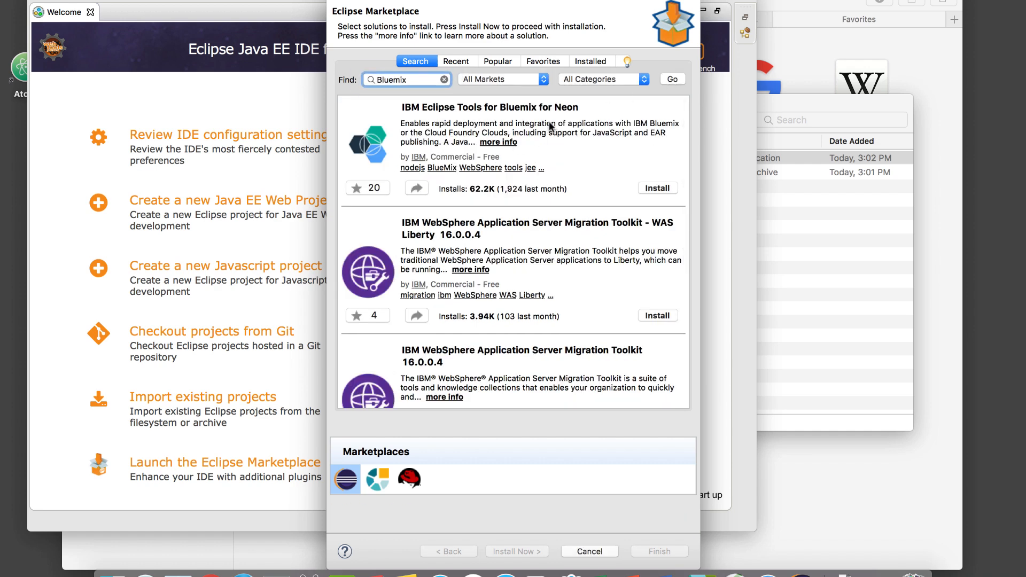
left_click(657, 189)
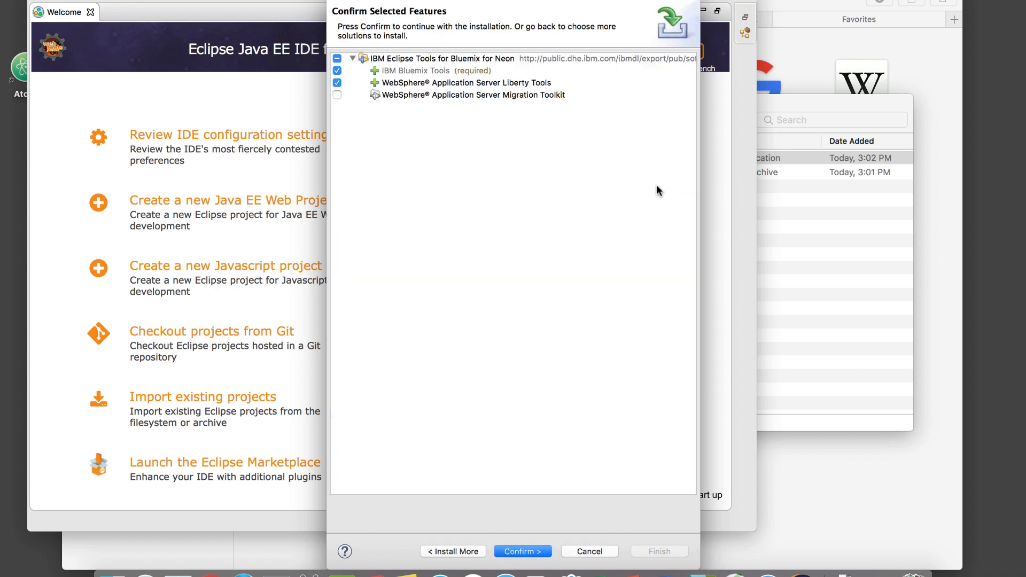
left_click(522, 551)
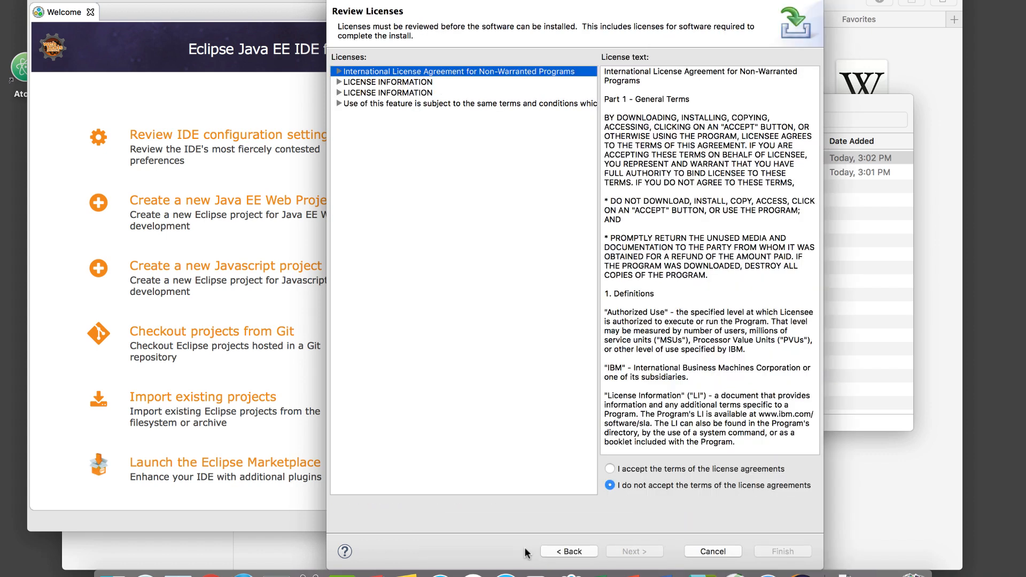
Accept the license agreements, finish the installation and decline restarting Eclipse now.
left_click(610, 468)
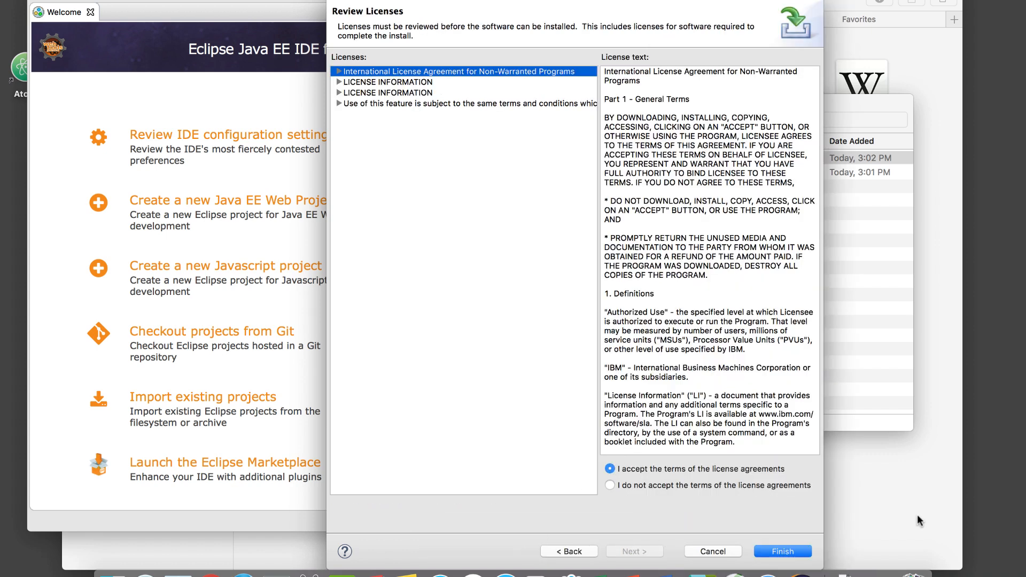
left_click(792, 556)
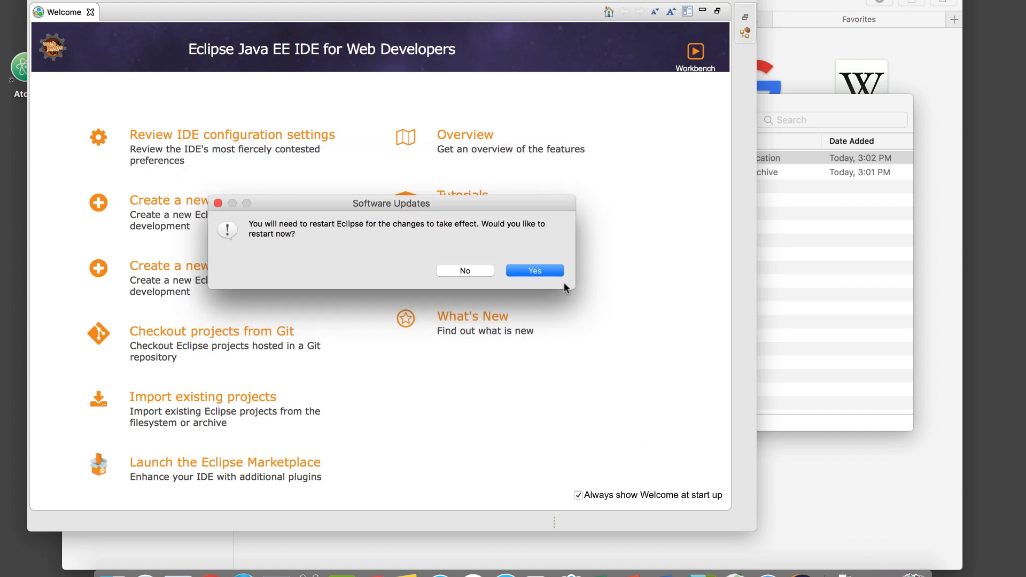
left_click(453, 270)
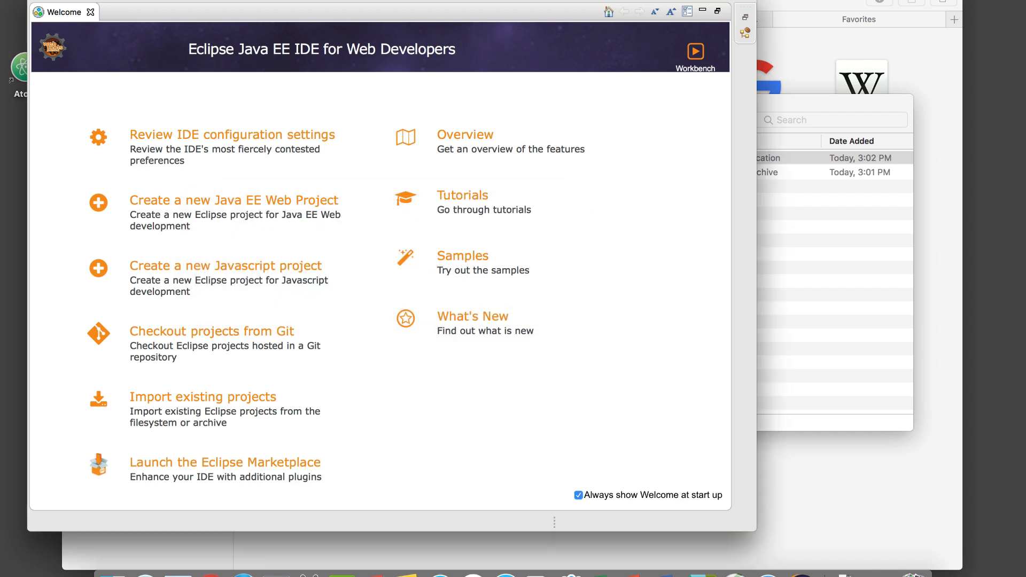
Reopen the Eclipse Marketplace, search again for Bluemix and browse through the results.
left_click(383, 0)
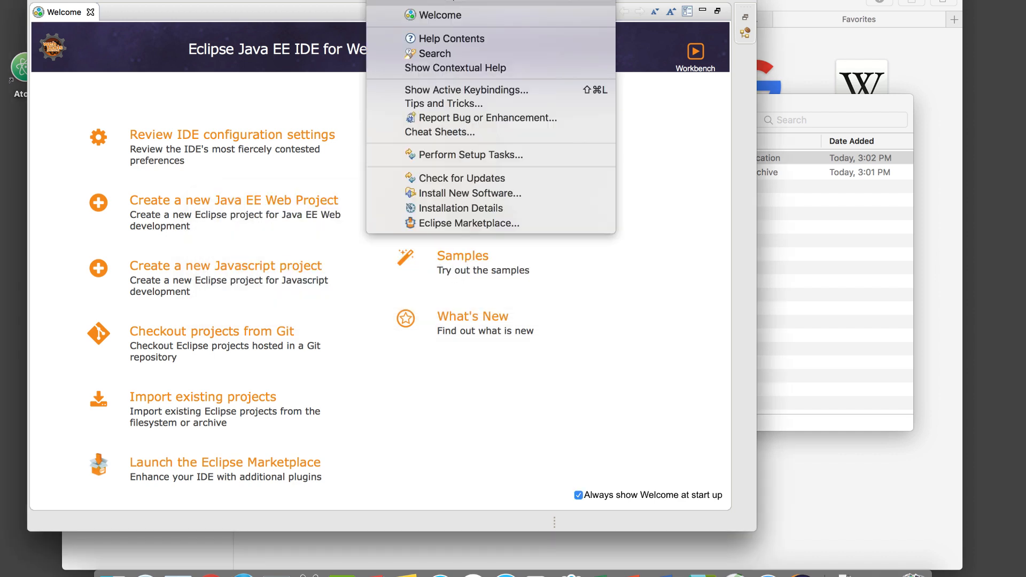
left_click(460, 223)
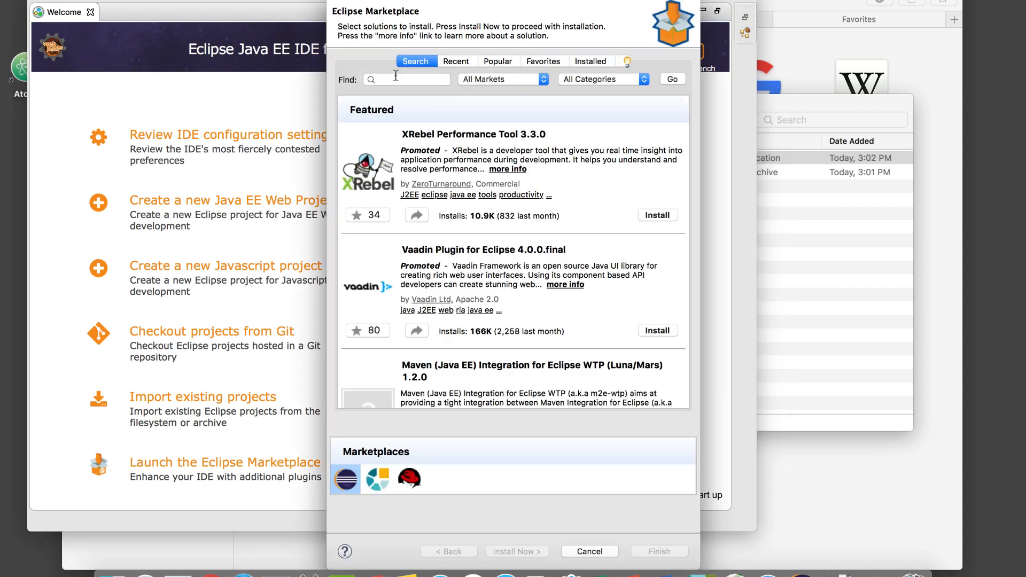
type("Bluemix")
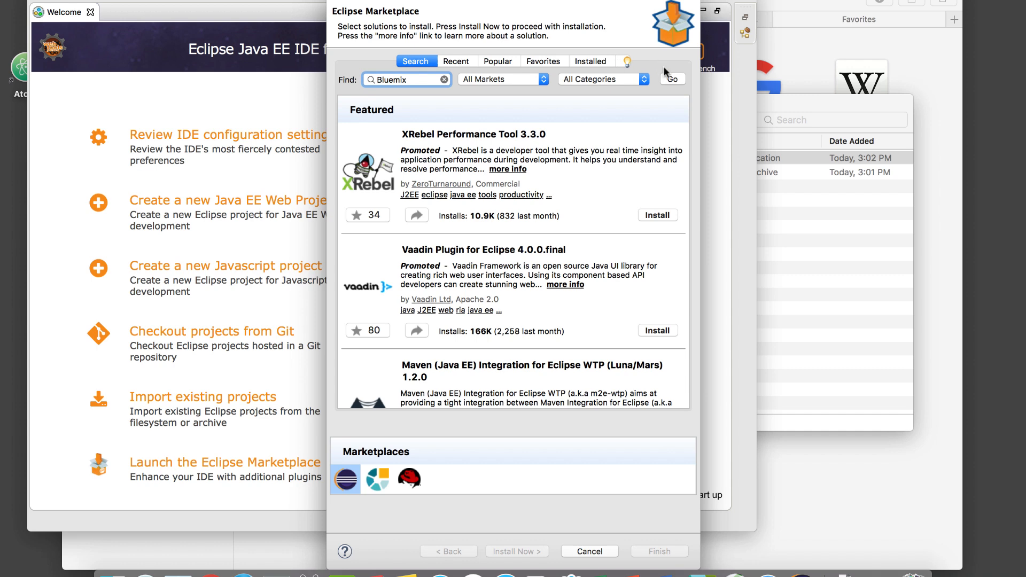
left_click(671, 78)
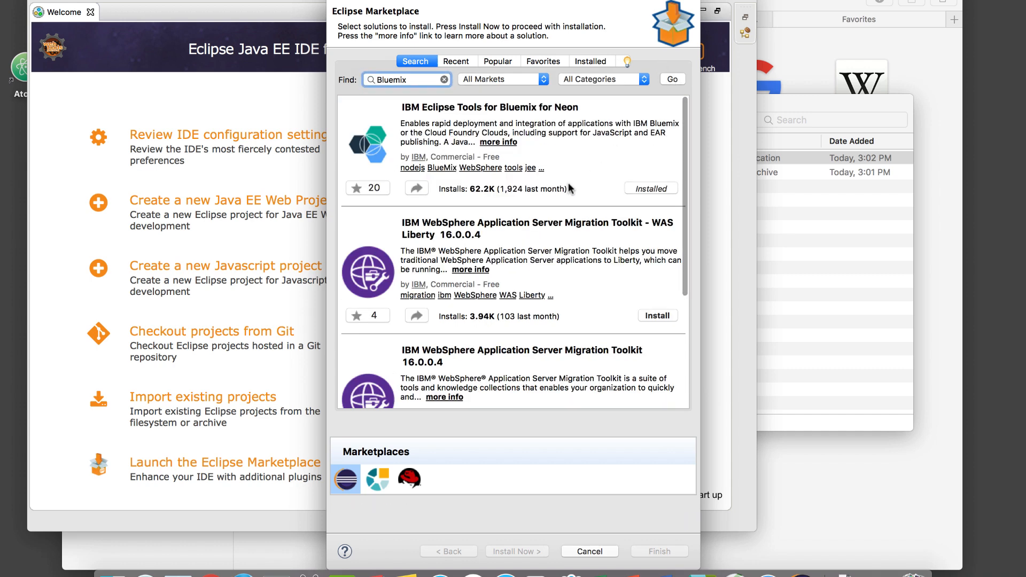
scroll(568, 184, "down", 5)
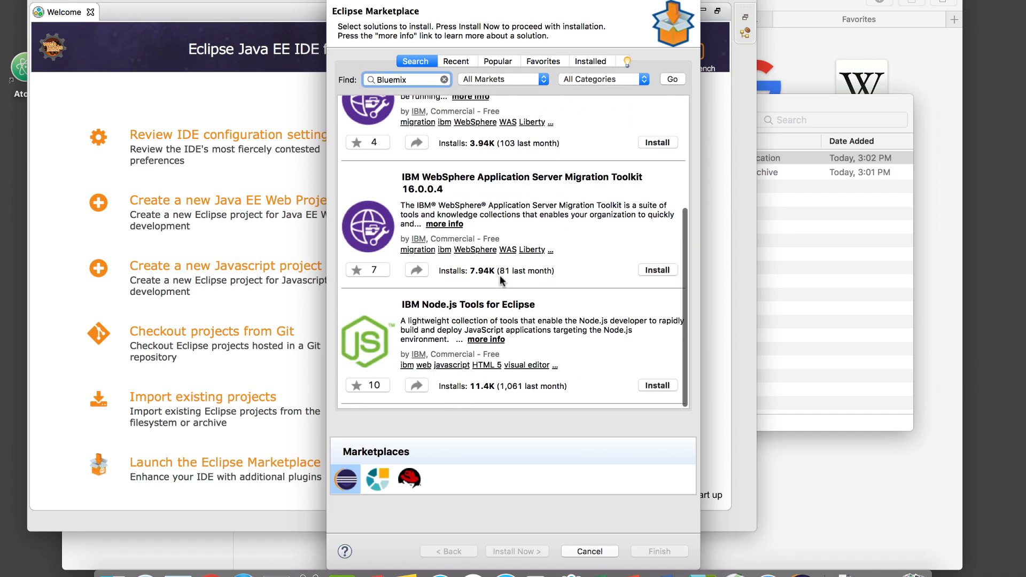
Install IBM Node.js Tools for Eclipse from the Marketplace, accept the license terms, finish, and restart Eclipse now.
left_click(656, 385)
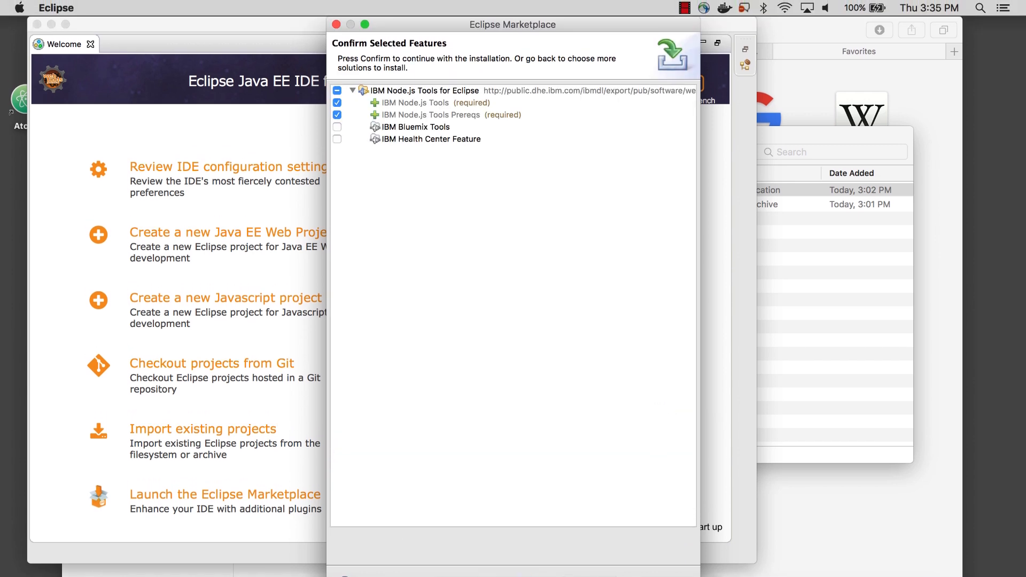
key("Return")
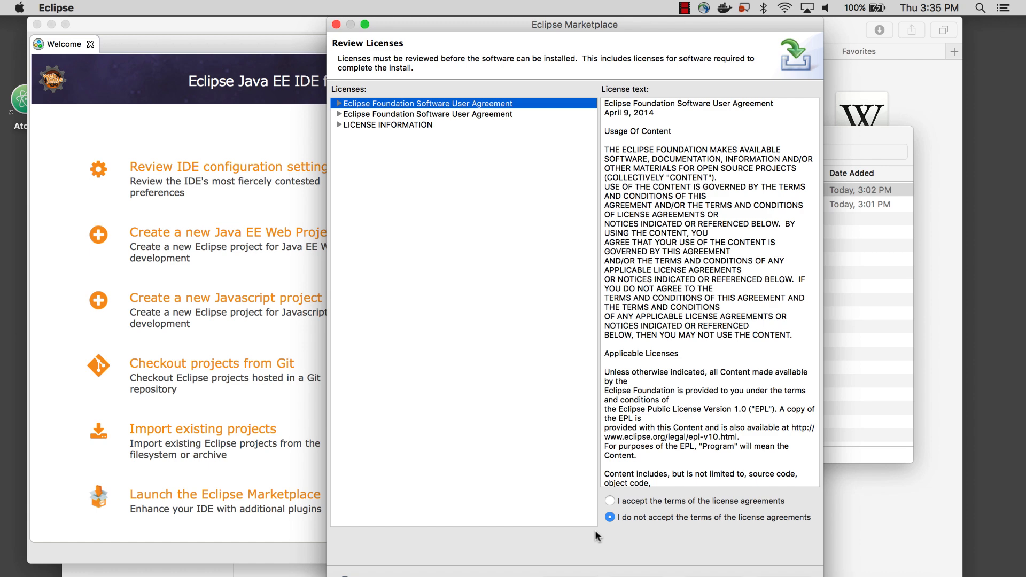
left_click(609, 500)
key("Return")
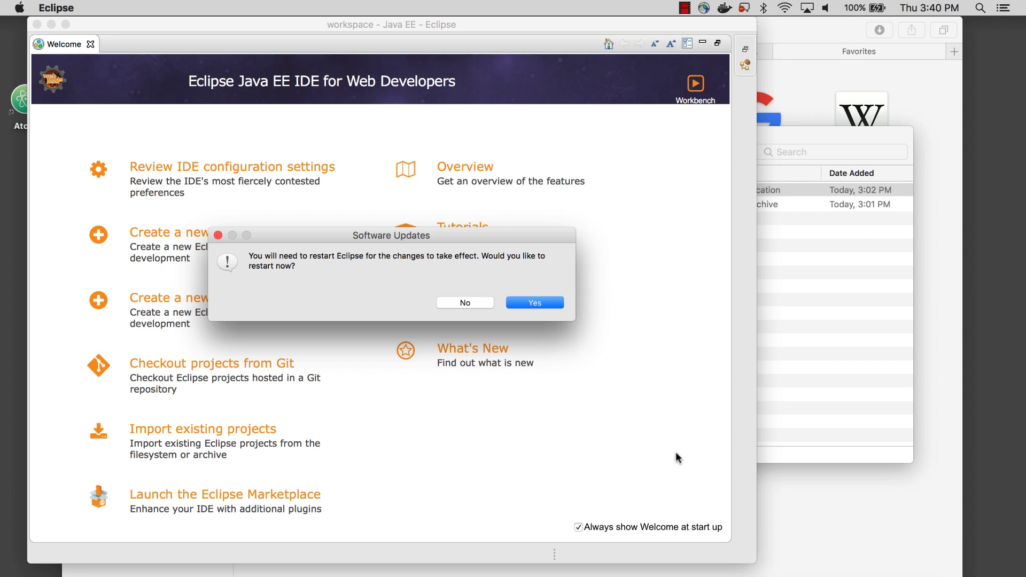
left_click(534, 303)
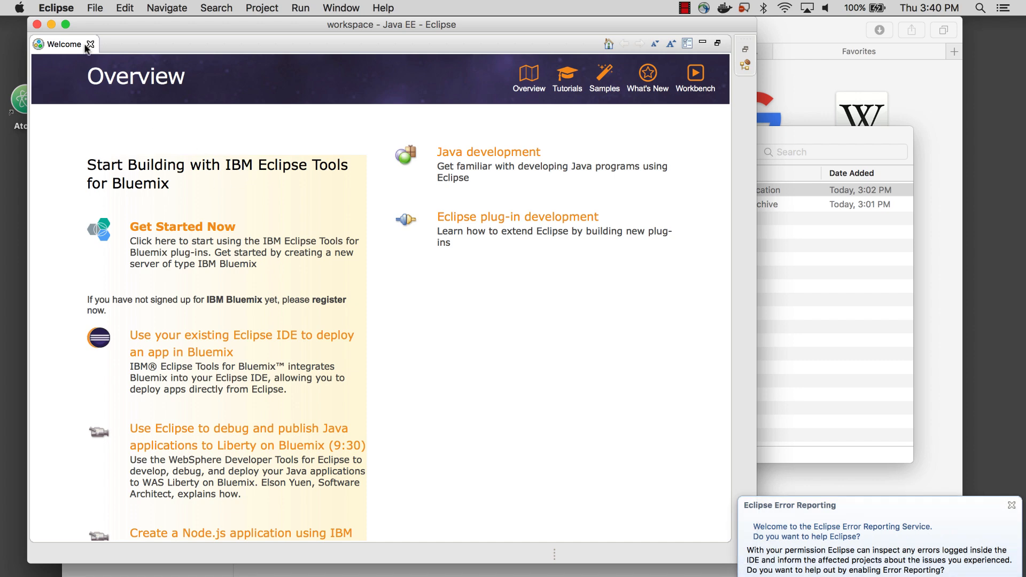
Quit Eclipse and confirm the exit.
left_click(53, 7)
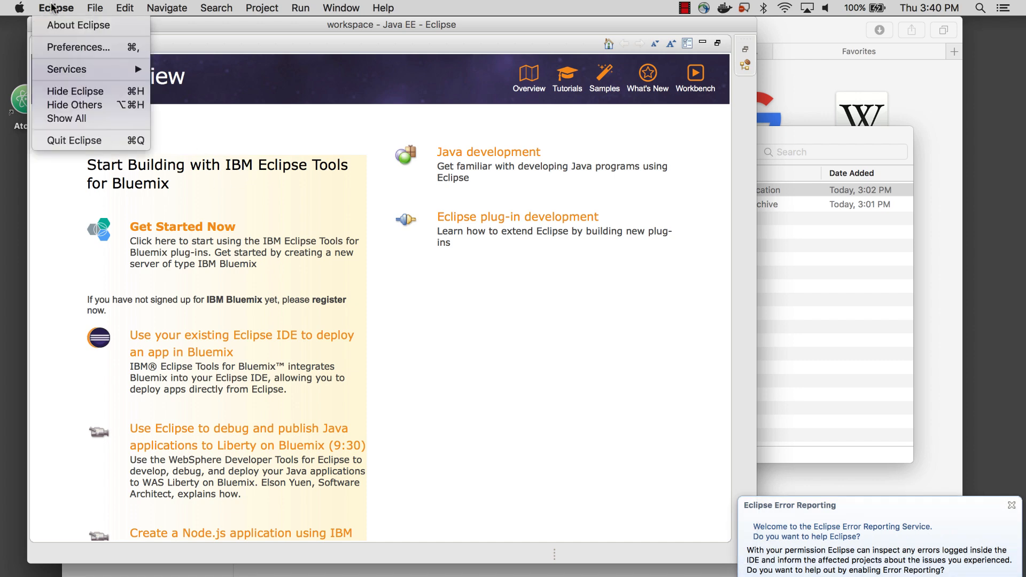
left_click(73, 142)
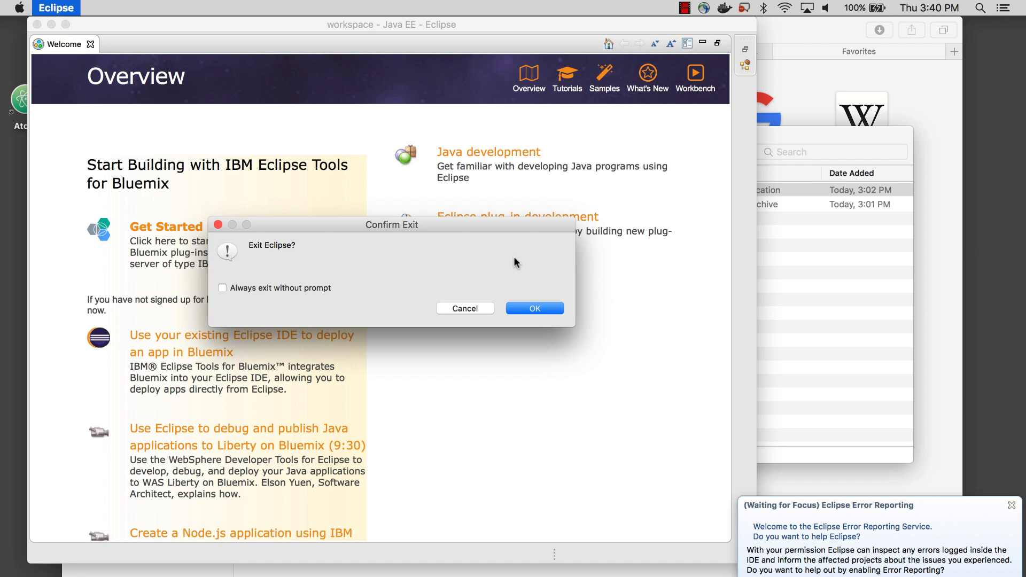
left_click(532, 308)
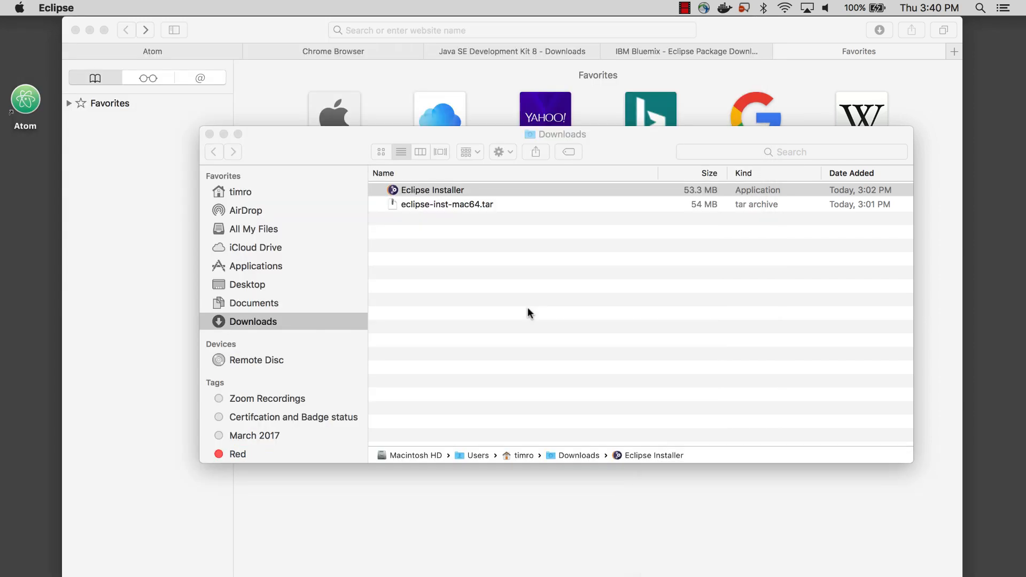
Move the Eclipse Installer and eclipse-inst-mac64.tar from Downloads to the Trash.
left_click(439, 201)
left_click(440, 204, "shift")
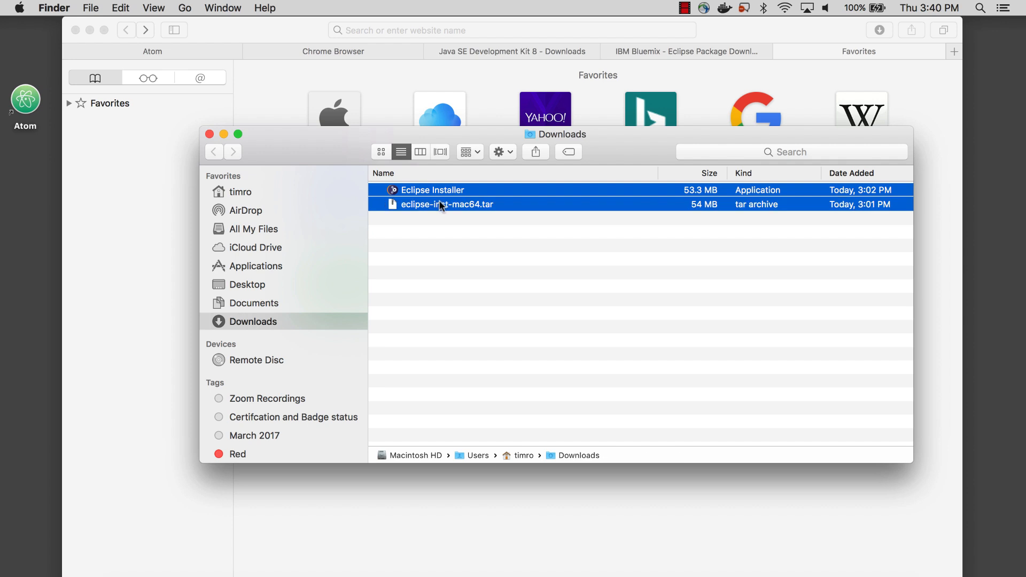
right_click(440, 202)
left_click(463, 266)
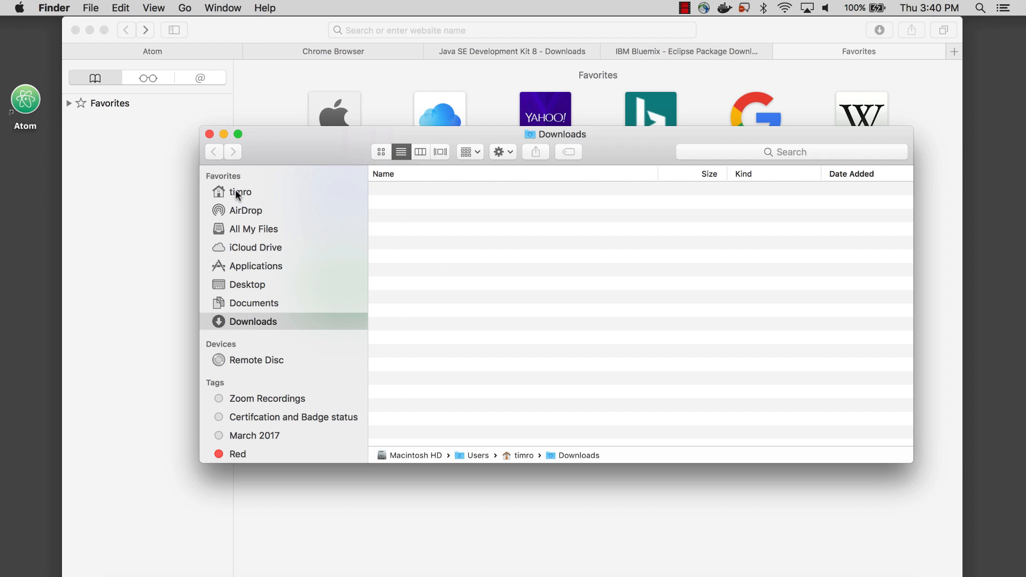
Make an alias of the Eclipse application in the home folder's eclipse/jee-neon folder, move it to the desktop, and close the Finder window.
left_click(237, 194)
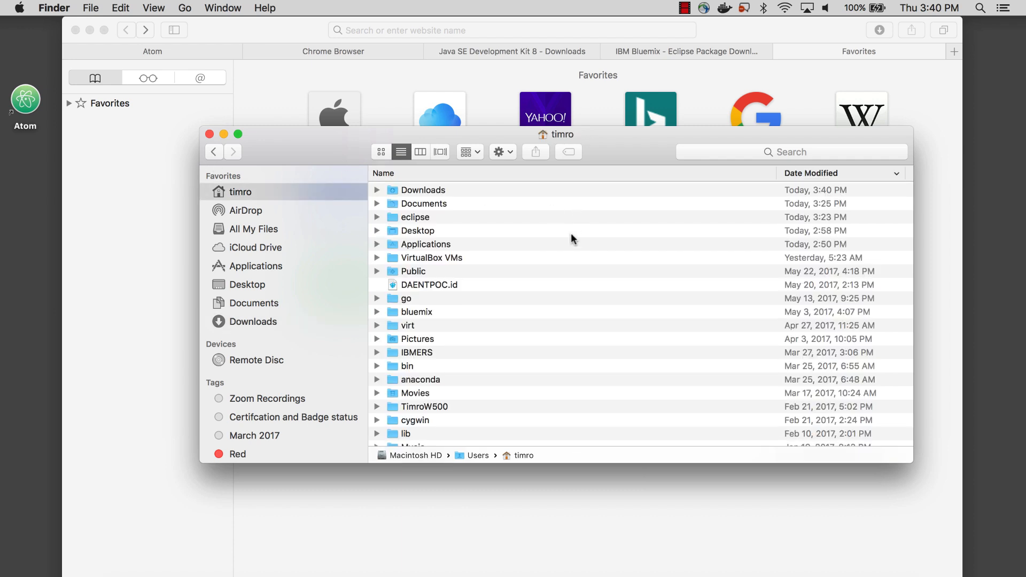
left_click(377, 218)
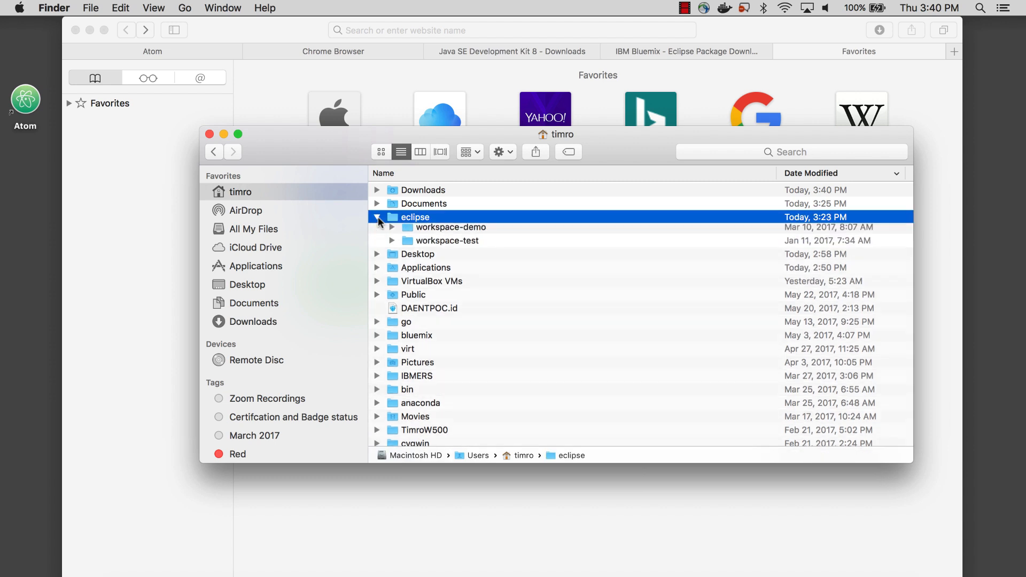
left_click(391, 231)
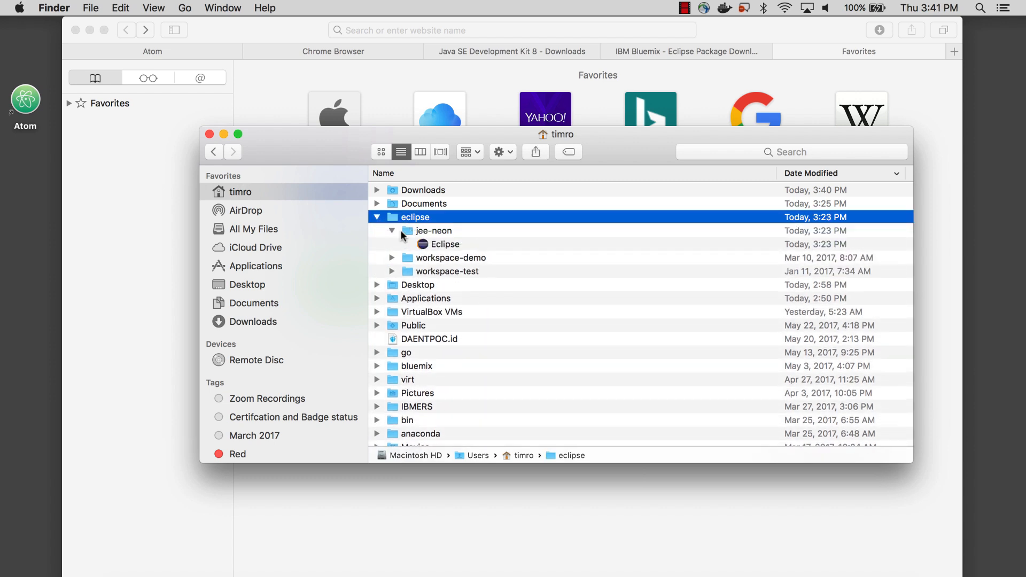
double_click(403, 232)
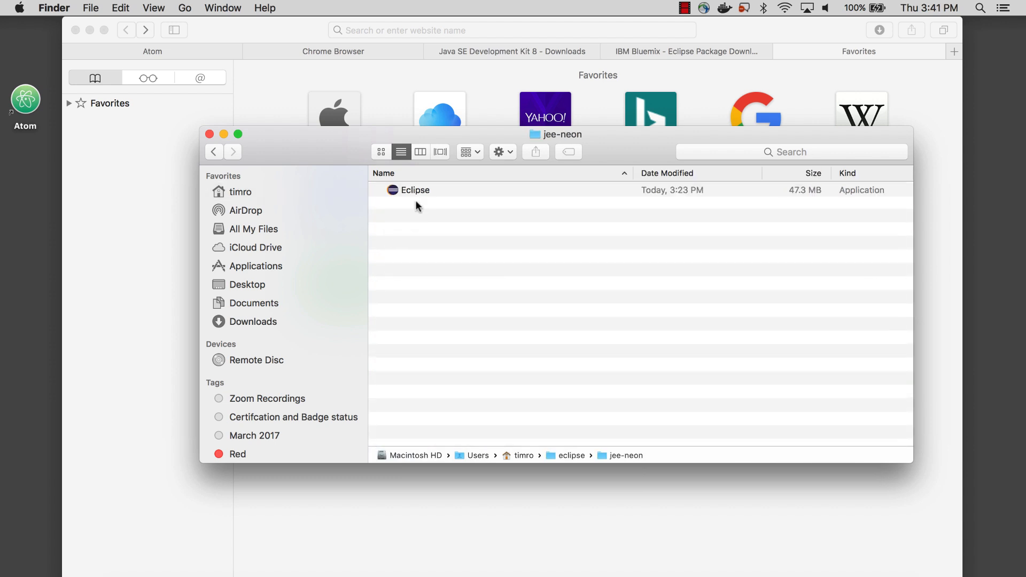
right_click(415, 191)
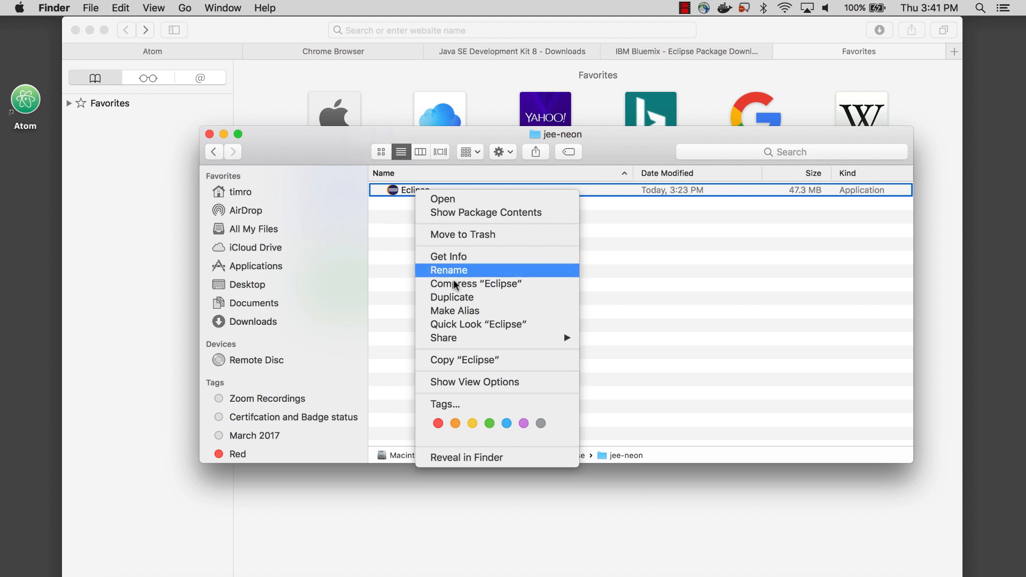
left_click(459, 312)
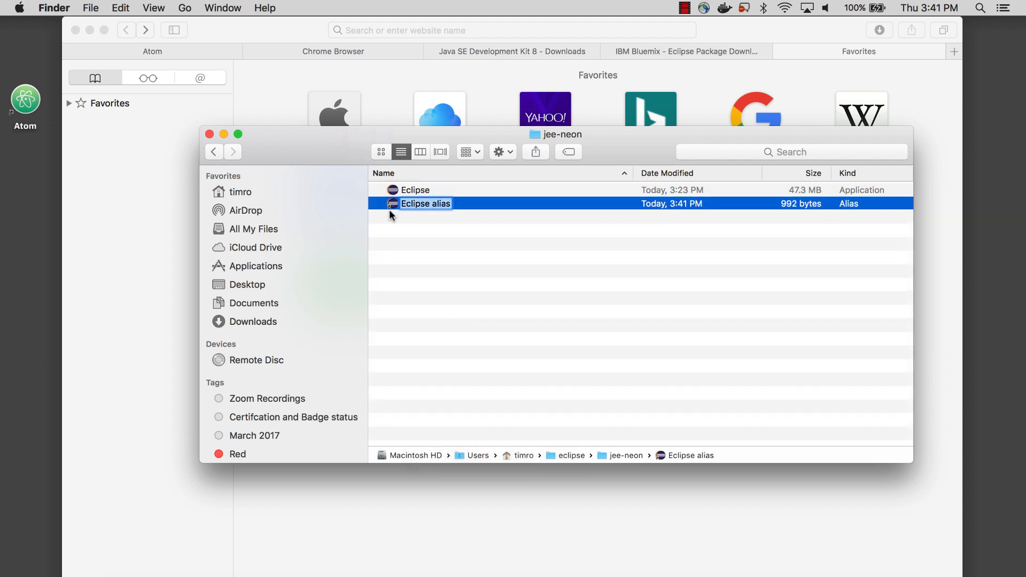
left_click_drag(393, 204, 26, 47)
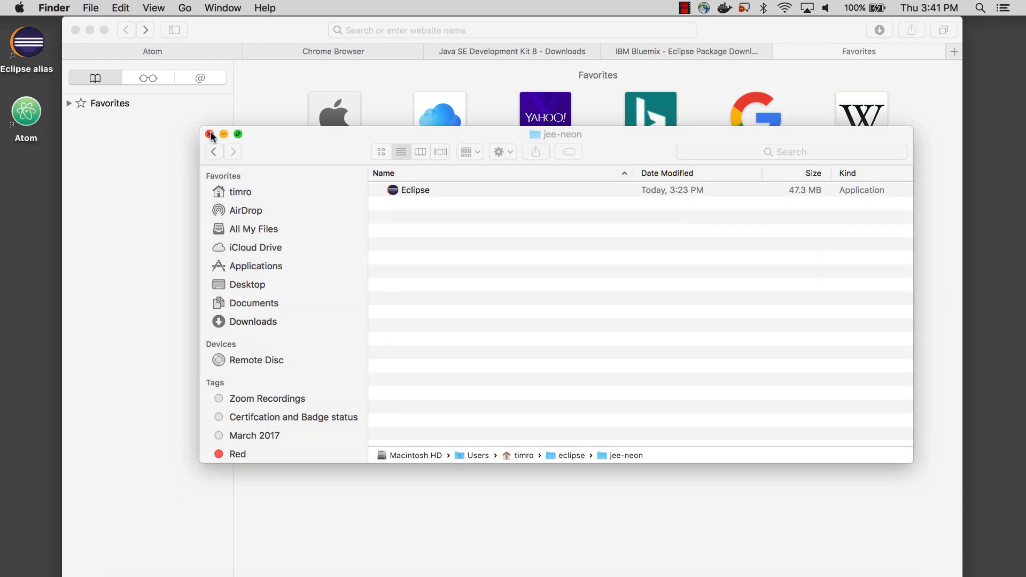
left_click(209, 133)
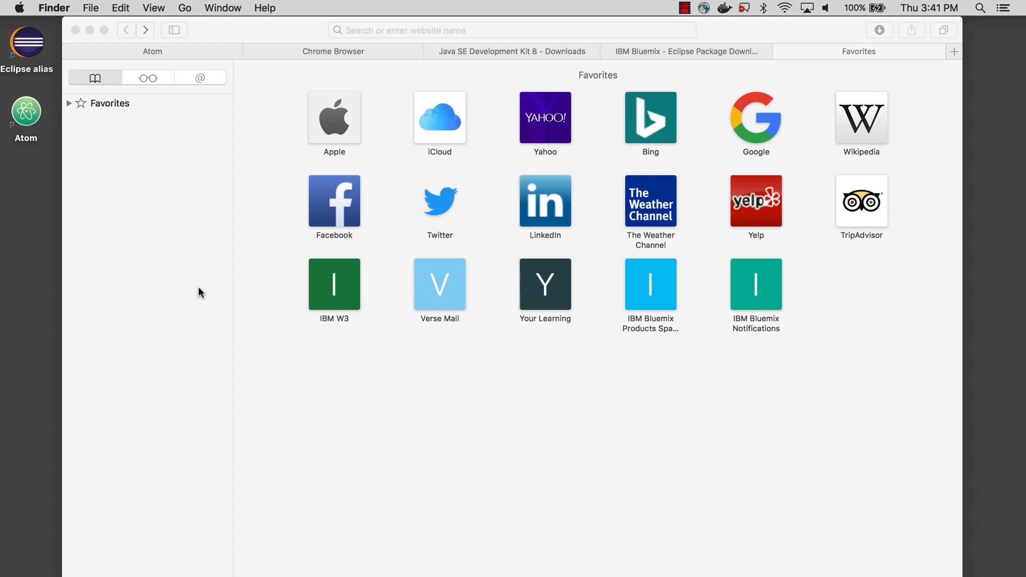